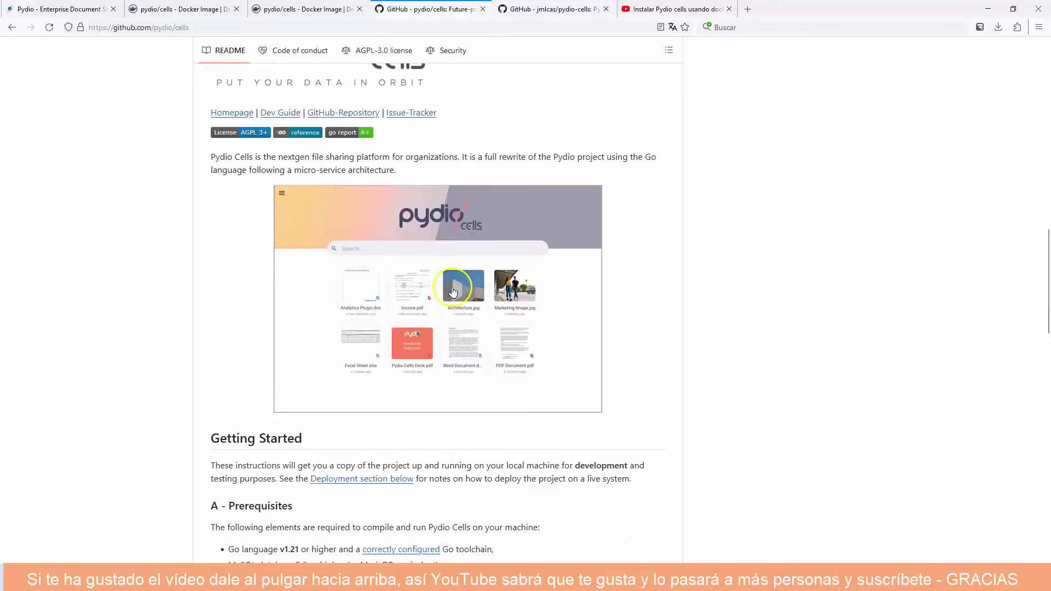
Read the pydio/cells README down to the License section, then switch to the other pydio-cells repository tab
scroll(430, 306, down, 2)
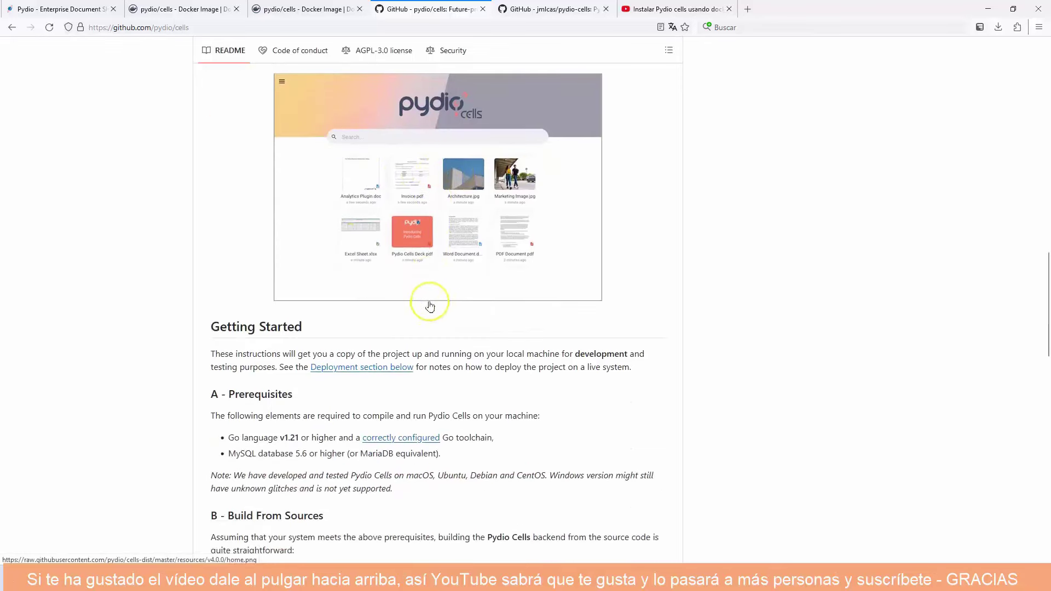
scroll(429, 306, down, 2)
scroll(430, 306, down, 1)
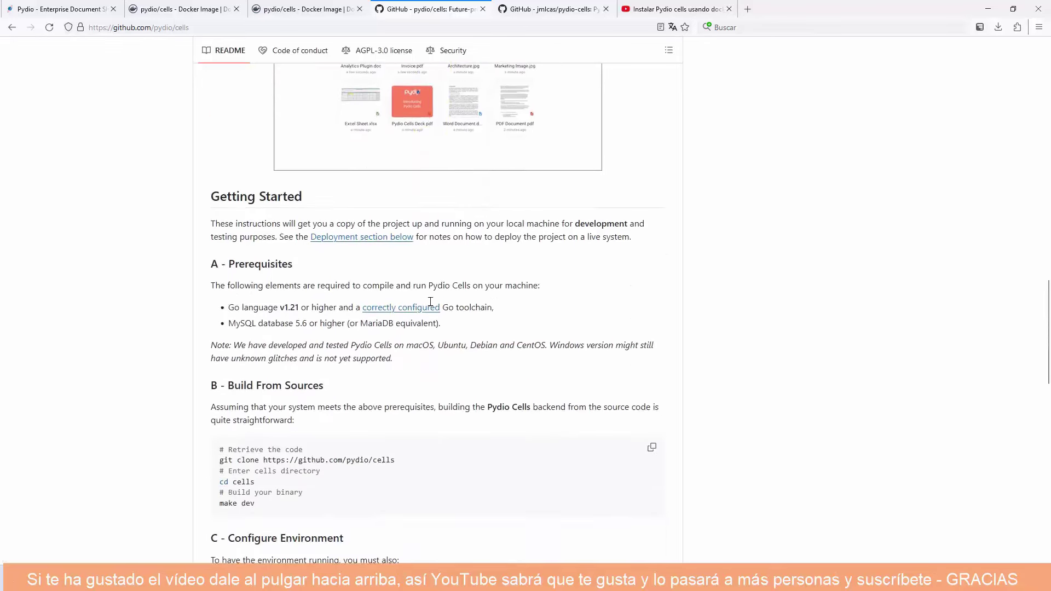
scroll(431, 305, down, 1)
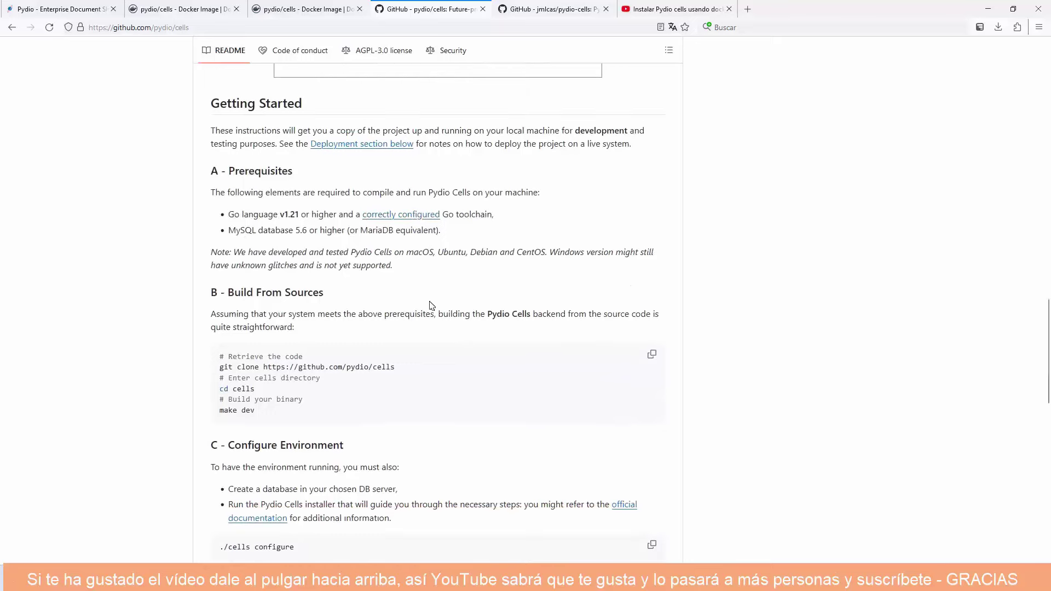
scroll(432, 305, down, 5)
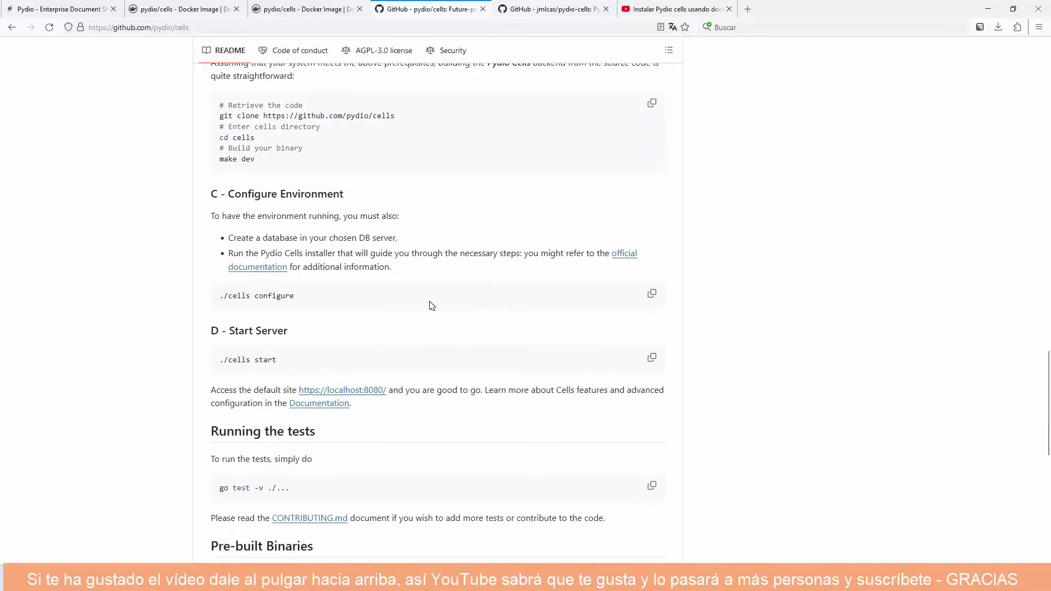
scroll(431, 305, down, 5)
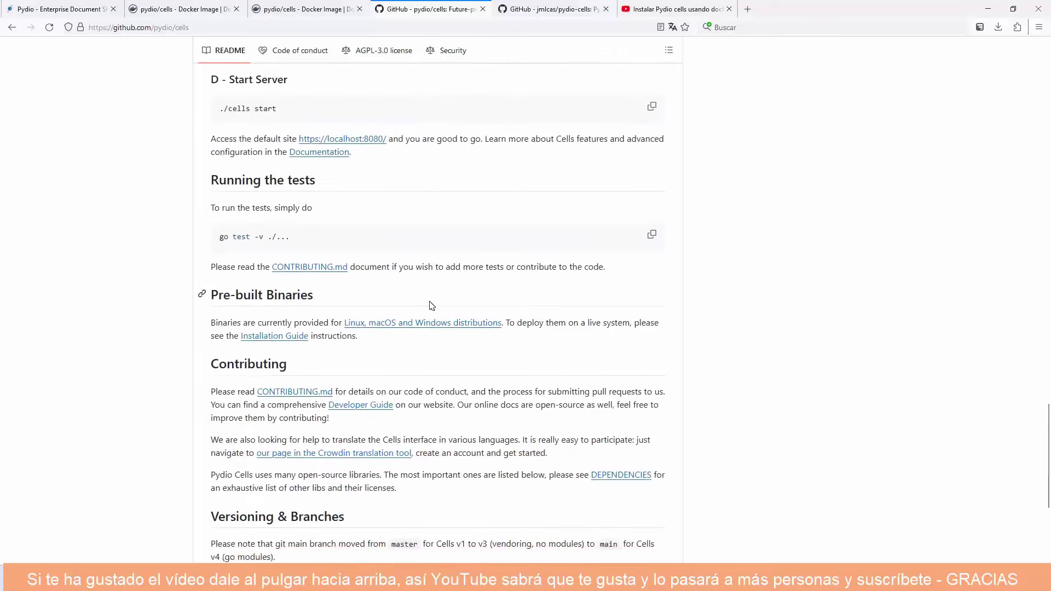
scroll(432, 305, down, 5)
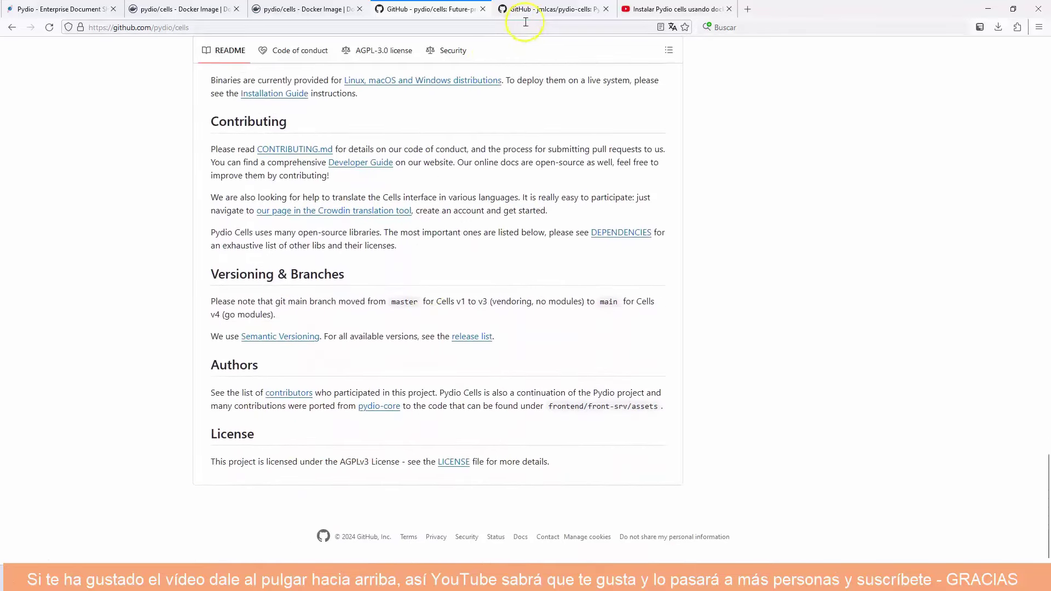
click(551, 10)
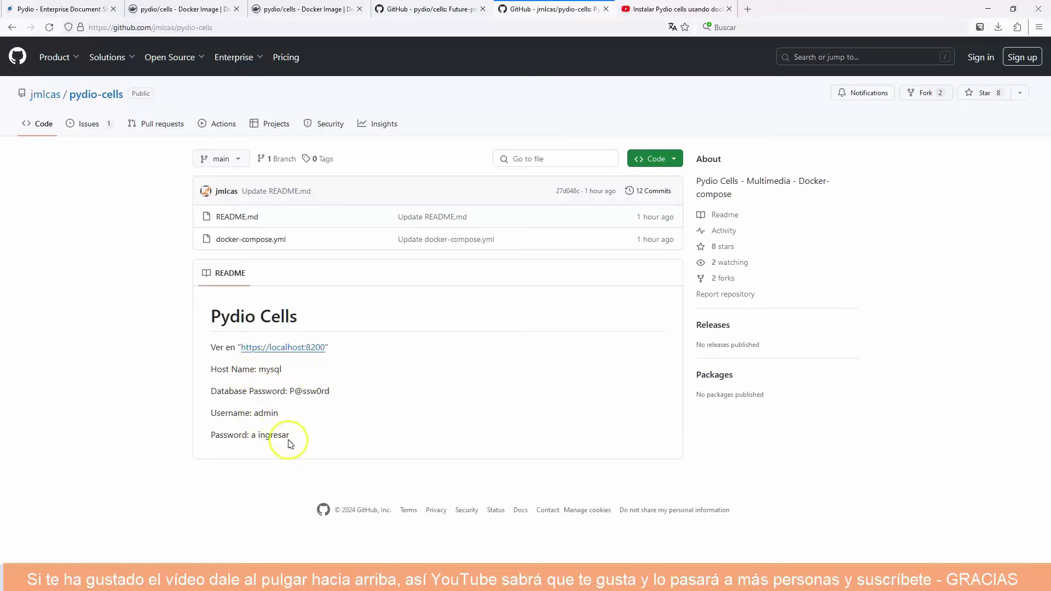
Inspect docker-compose.yml: the 8200:8080 port mapping, the mariadb:latest image and the pydio user
click(272, 239)
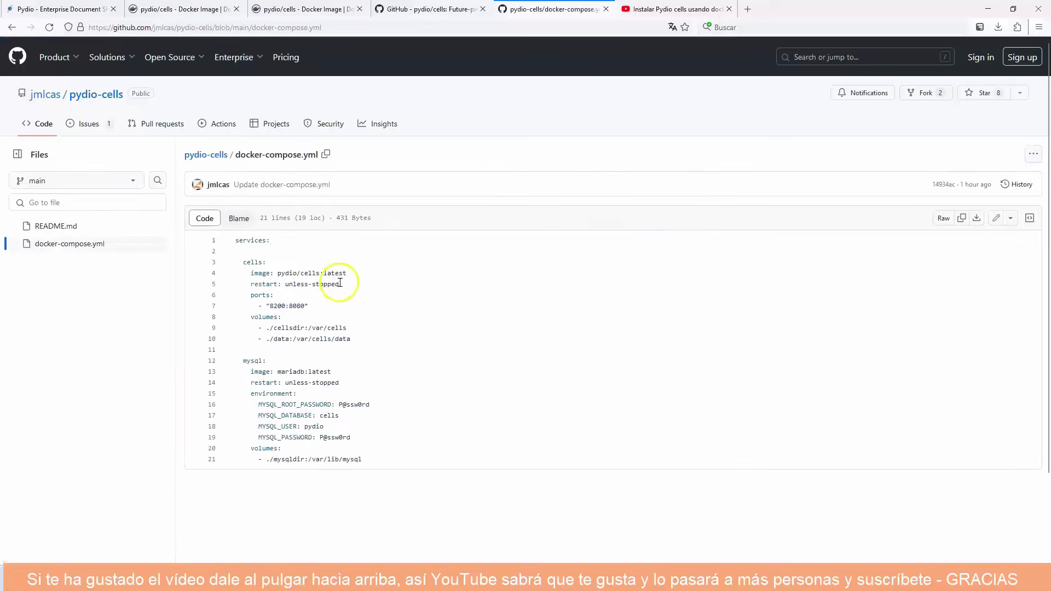
click(282, 305)
click(267, 305)
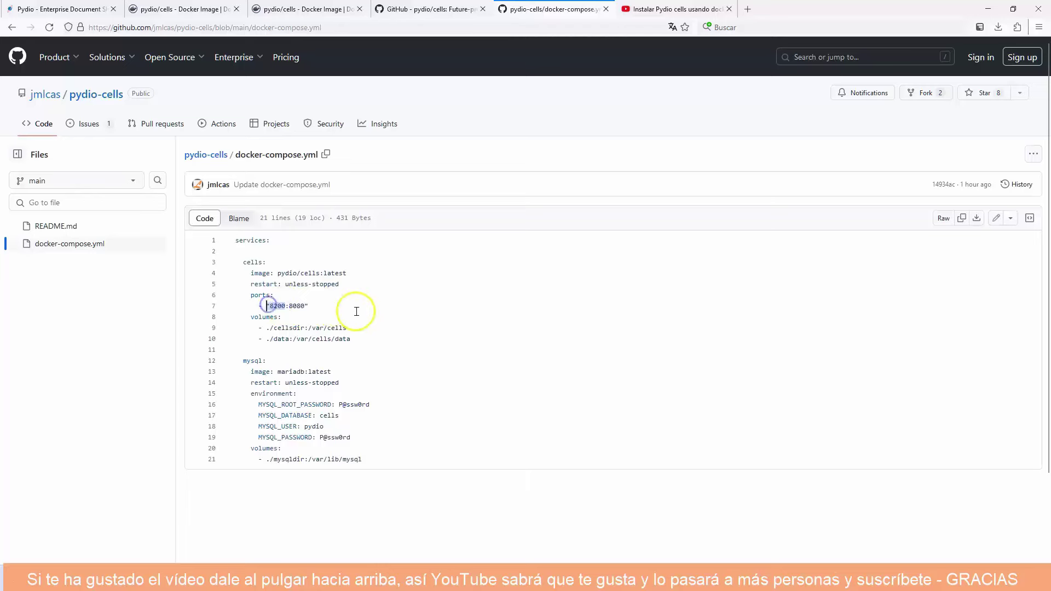
scroll(385, 331, down, 2)
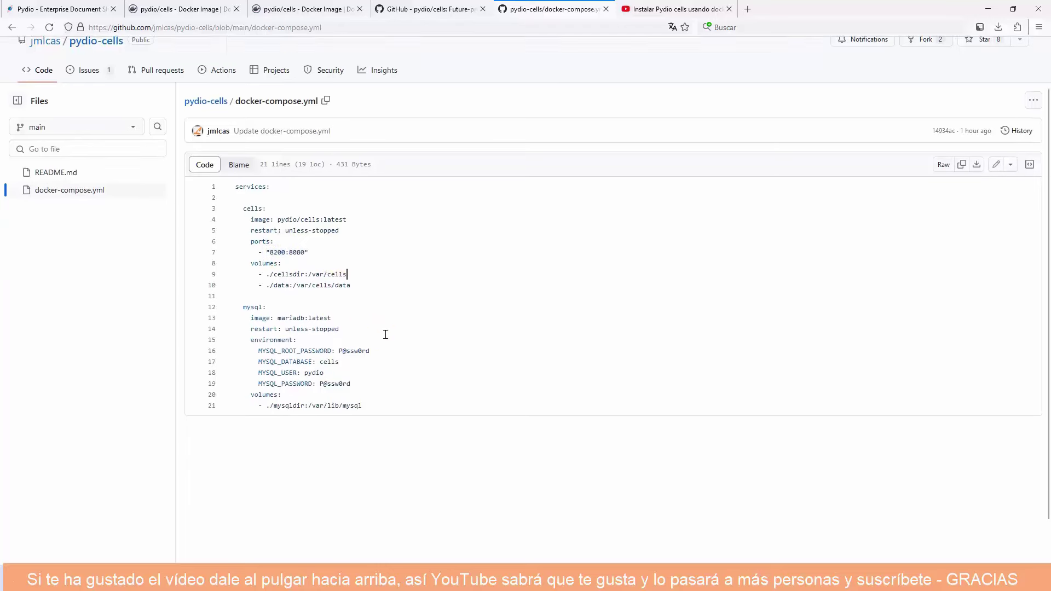
click(304, 270)
drag(304, 269, 288, 269)
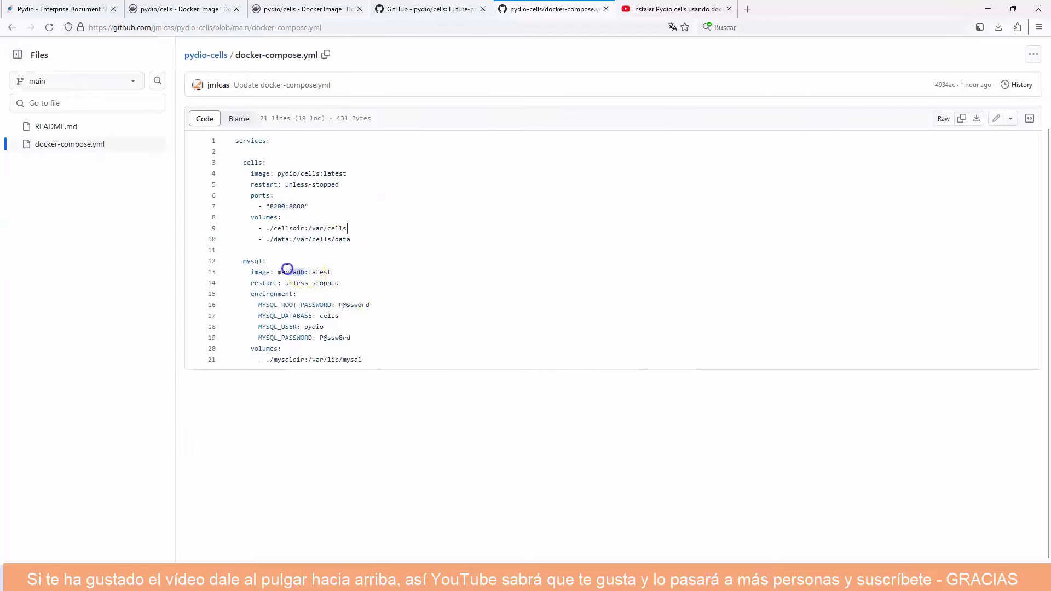
click(381, 270)
click(394, 271)
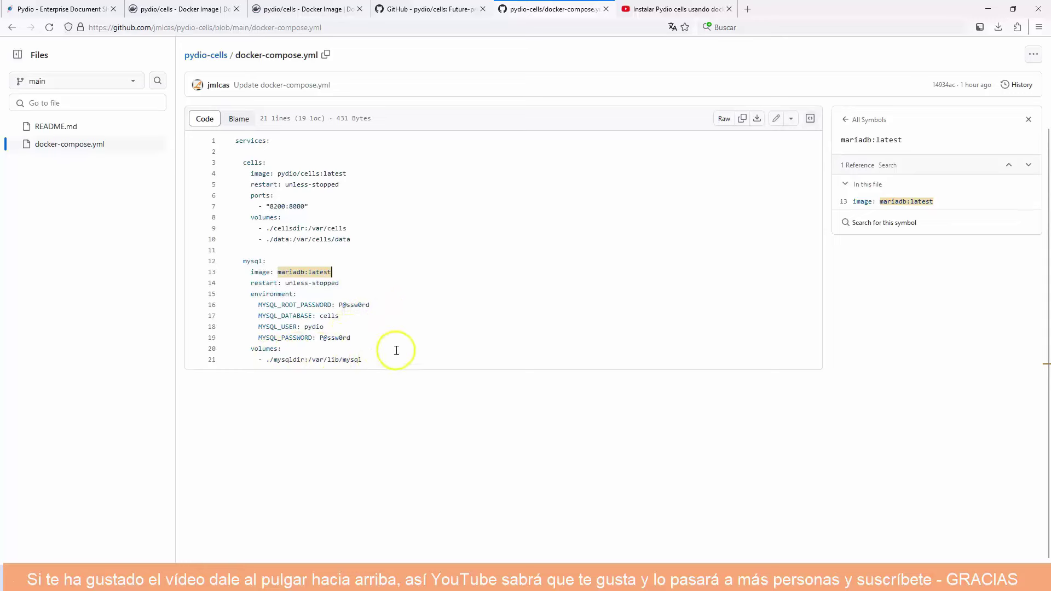
key(Down)
key(Down)
key(Down)
key(Down)
key(Down)
scroll(476, 313, up, 2)
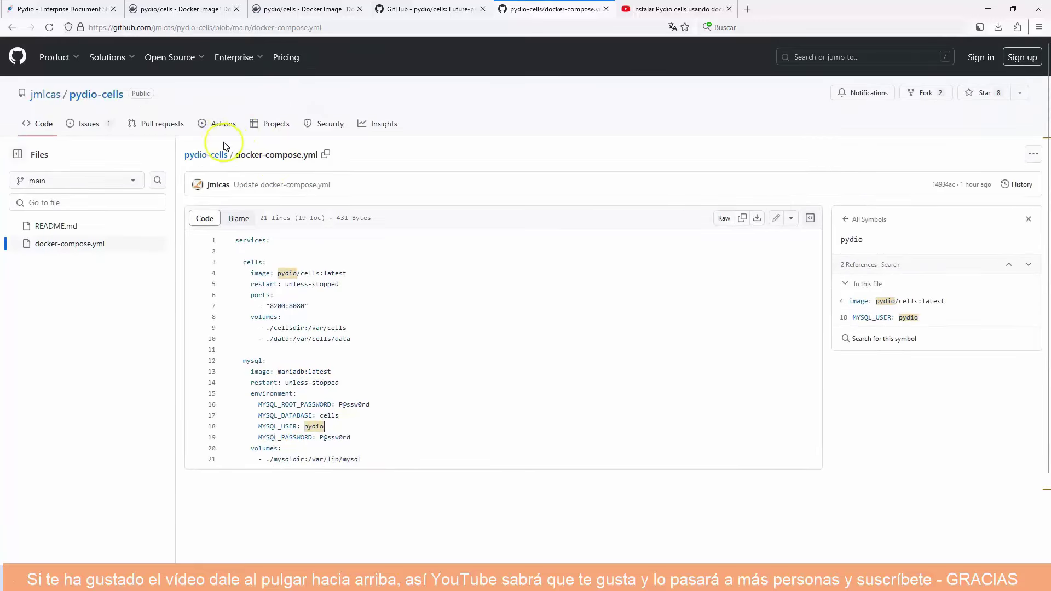
Copy the pydio-cells repository's web address from the address bar
click(109, 94)
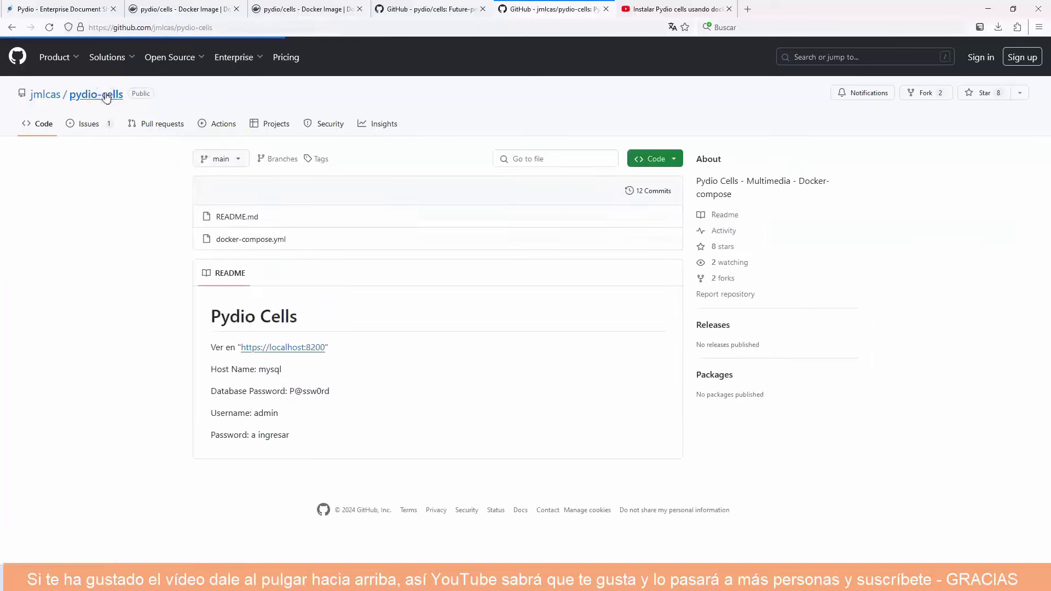
mouse_move(207, 59)
drag(216, 27, 94, 27)
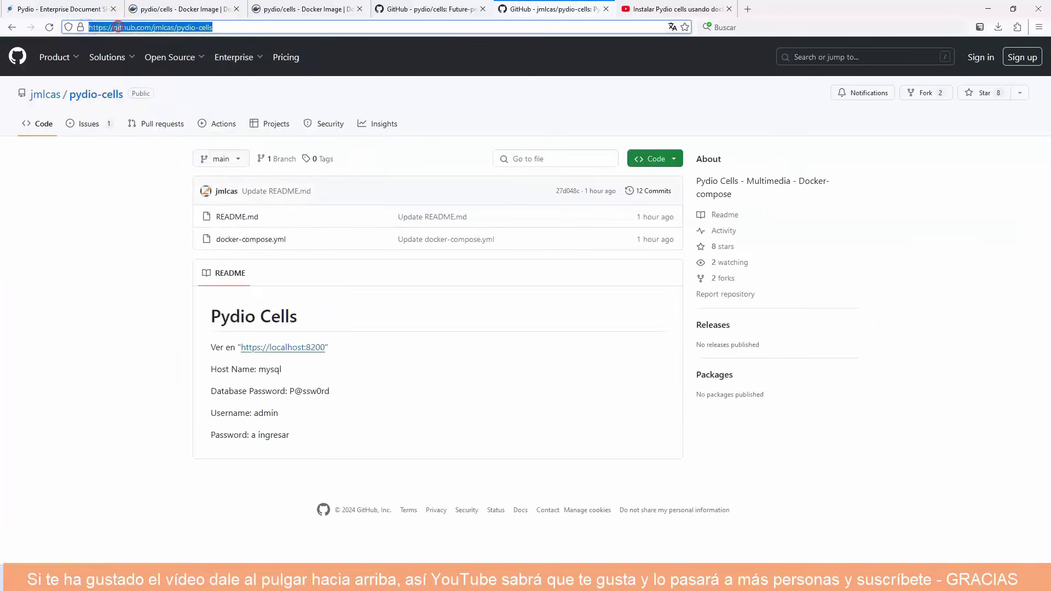
right_click(120, 30)
click(148, 90)
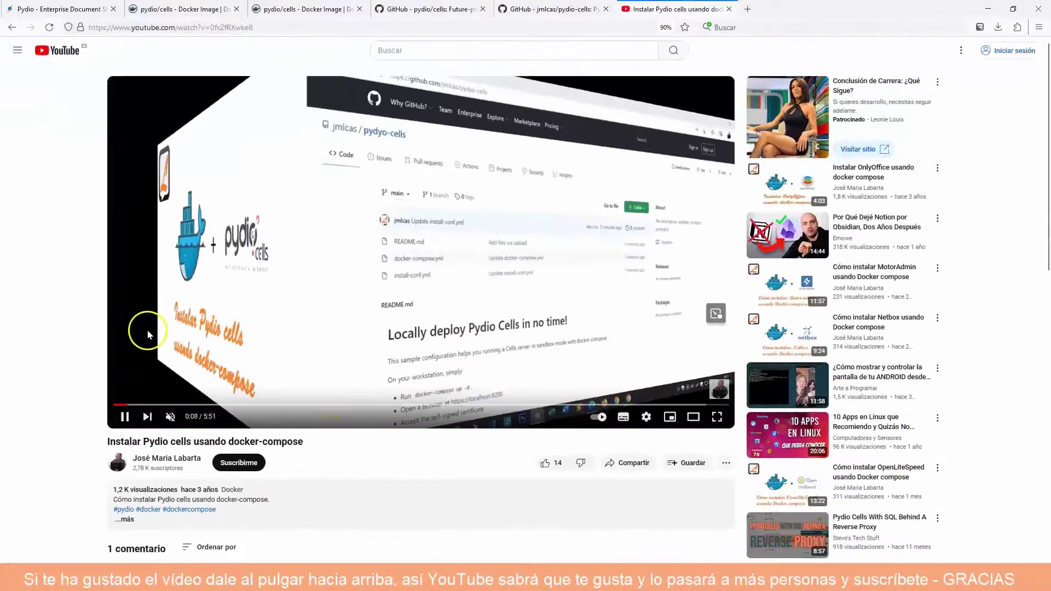
Skip the tutorial video ahead through 0:53, 1:38, 2:30, 4:21 and 5:03 to about 5:34
drag(119, 405, 118, 404)
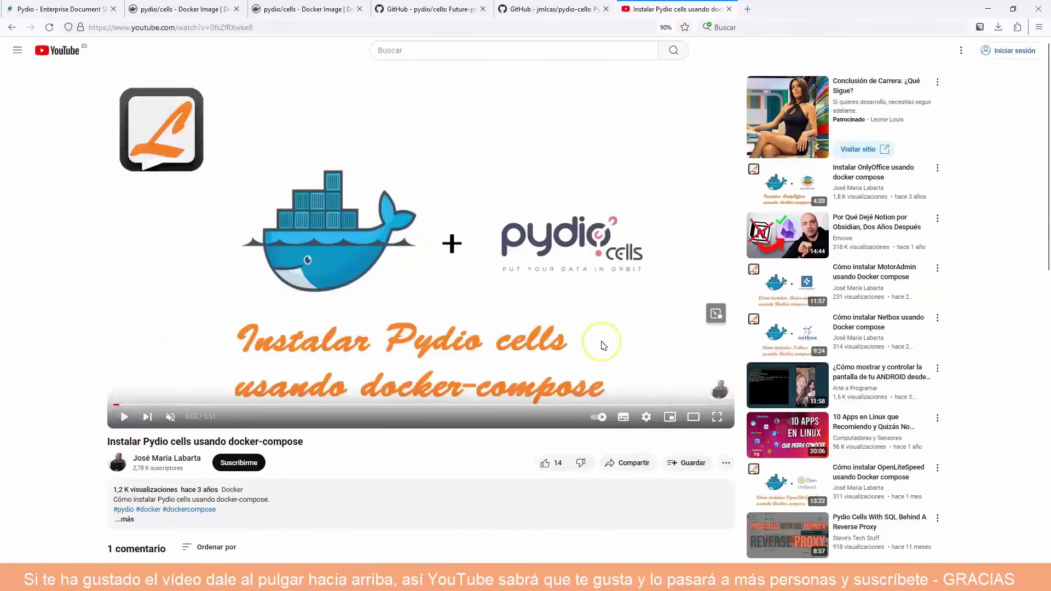
mouse_move(200, 494)
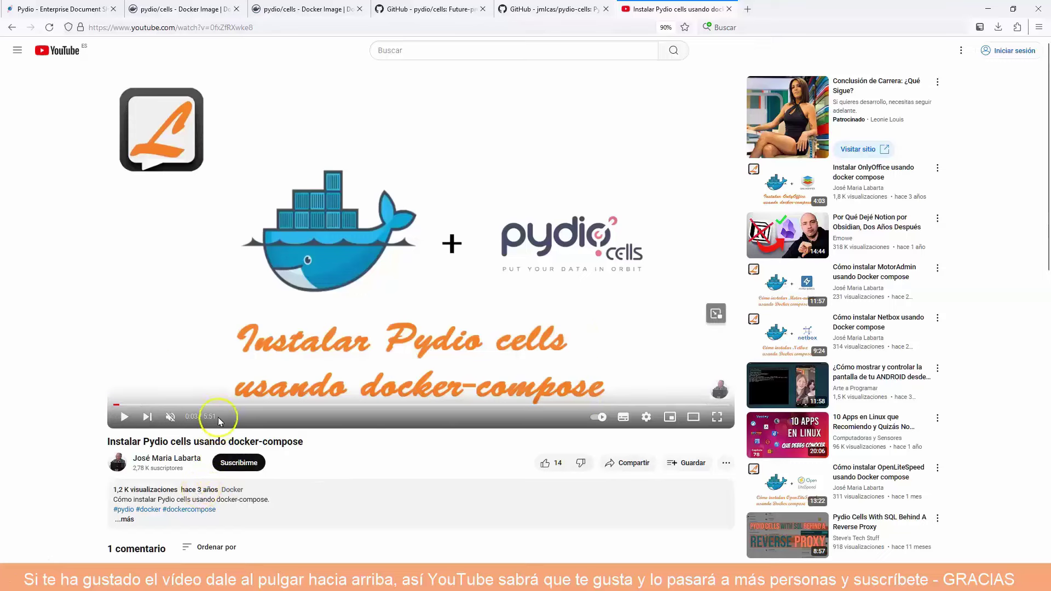
click(207, 405)
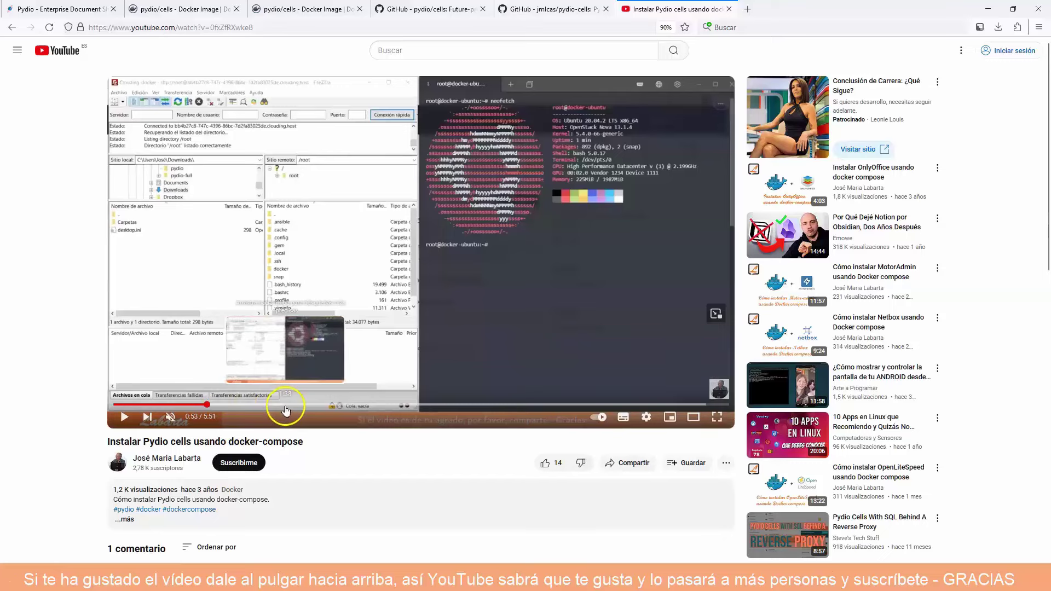
click(286, 405)
drag(286, 406, 484, 406)
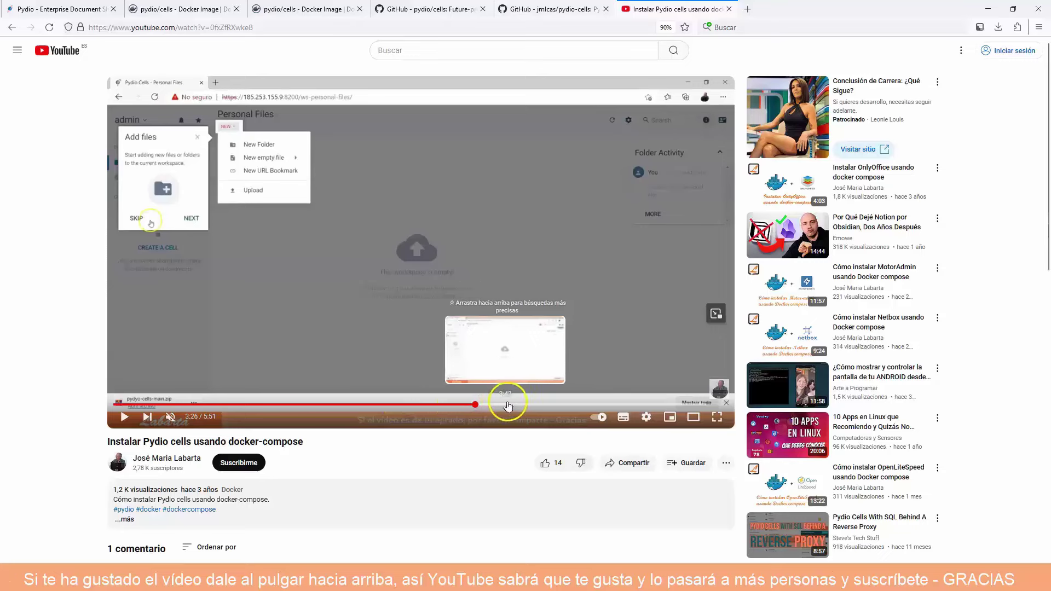
click(570, 405)
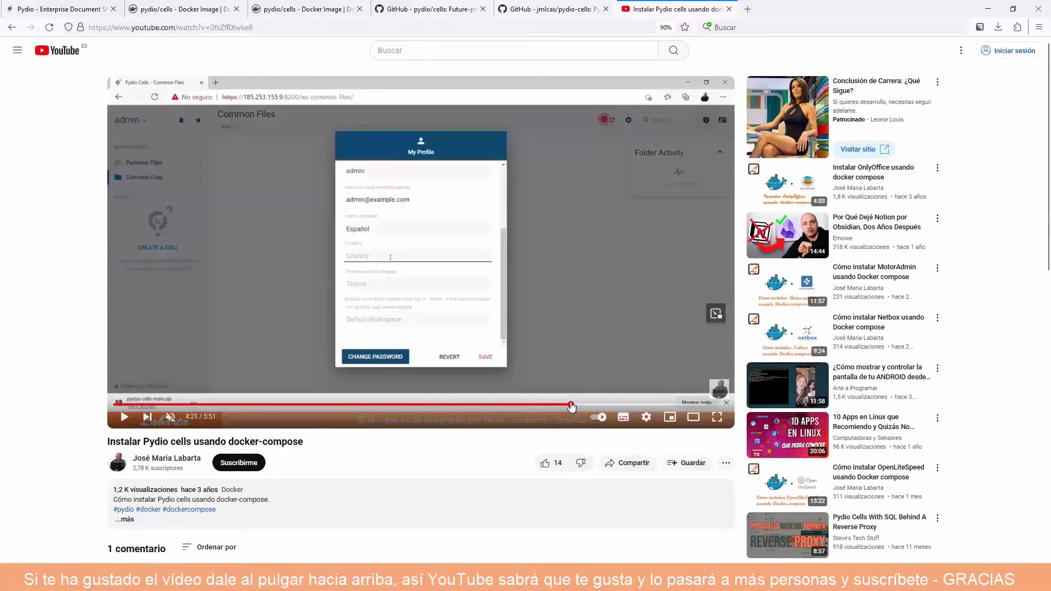
click(646, 406)
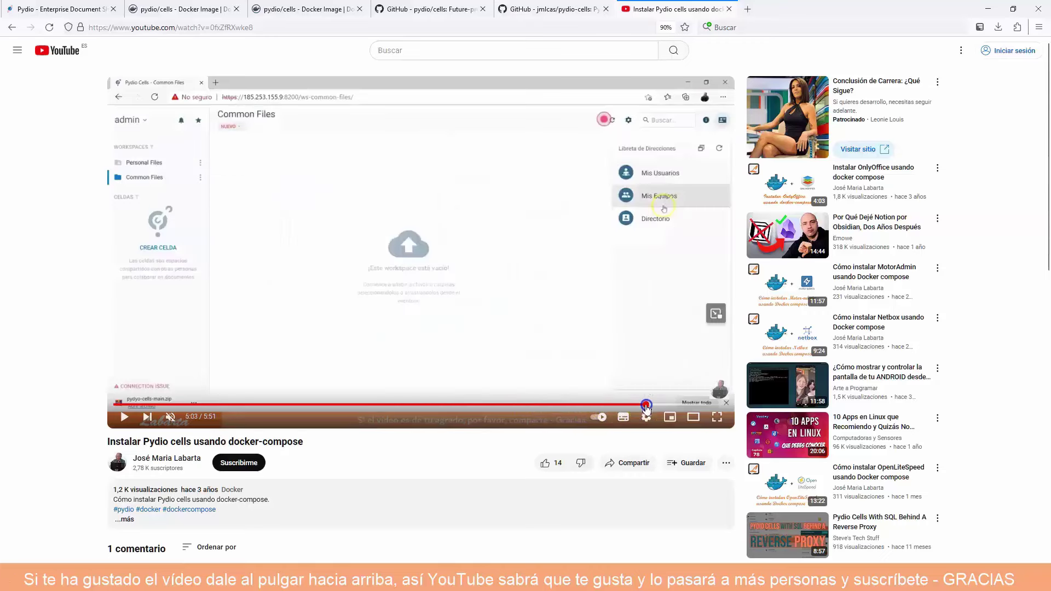
click(699, 406)
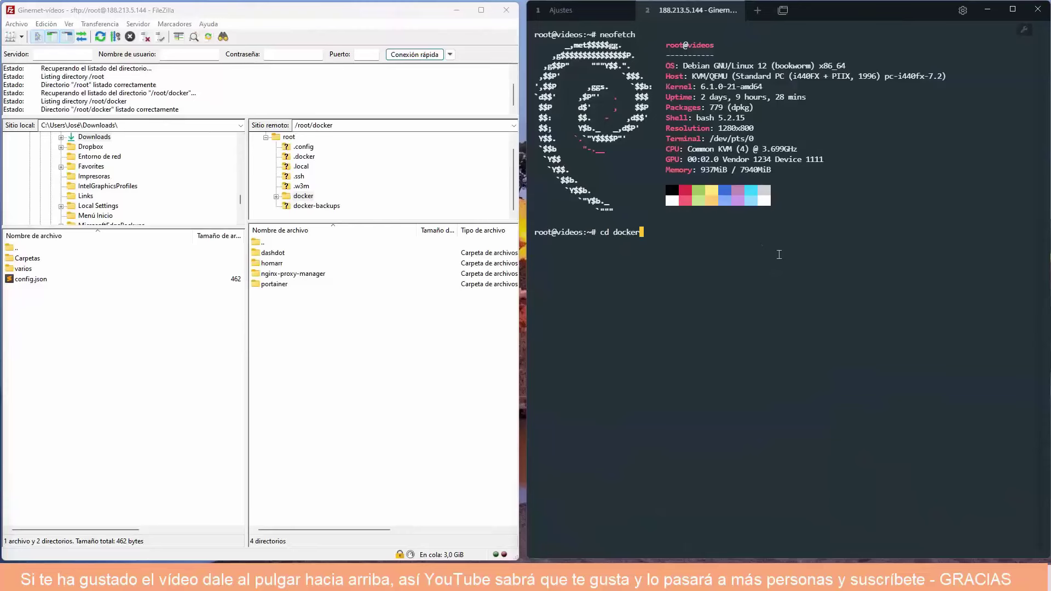
Enter the docker folder, list it, and git clone the pydio-cells repository there
key(Return)
text(ls)
key(Return)
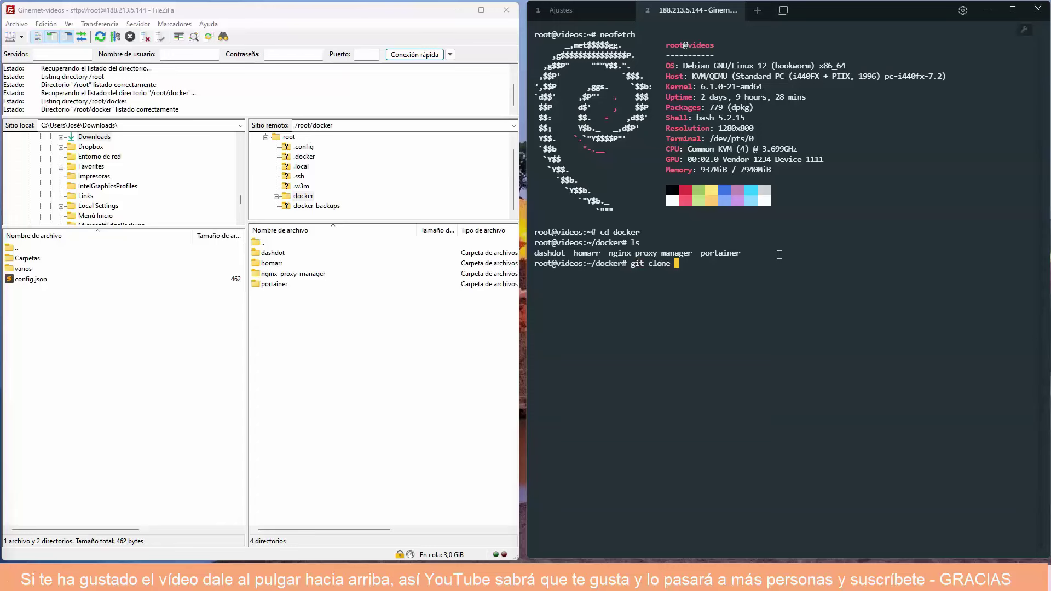
right_click(680, 263)
click(1046, 276)
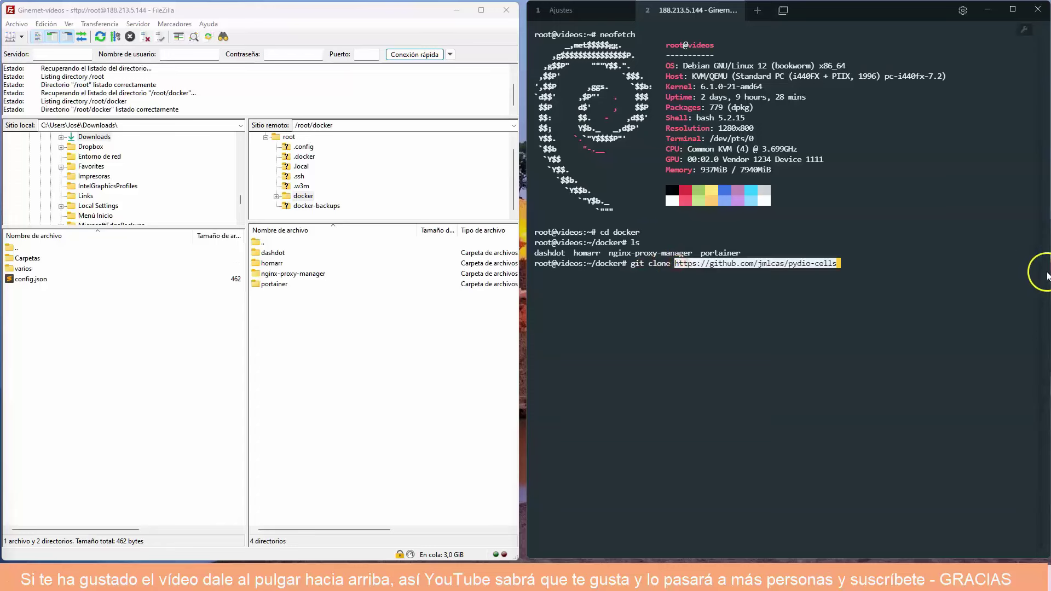
key(Return)
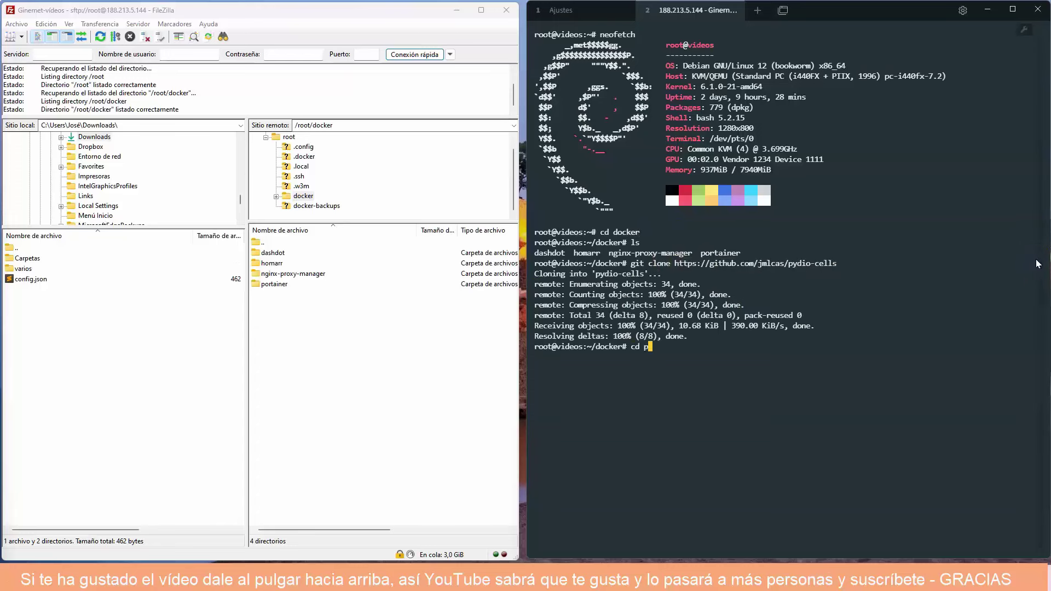
Move into pydio-cells/ and run 'docker compose up -d' to start the containers
key(Return)
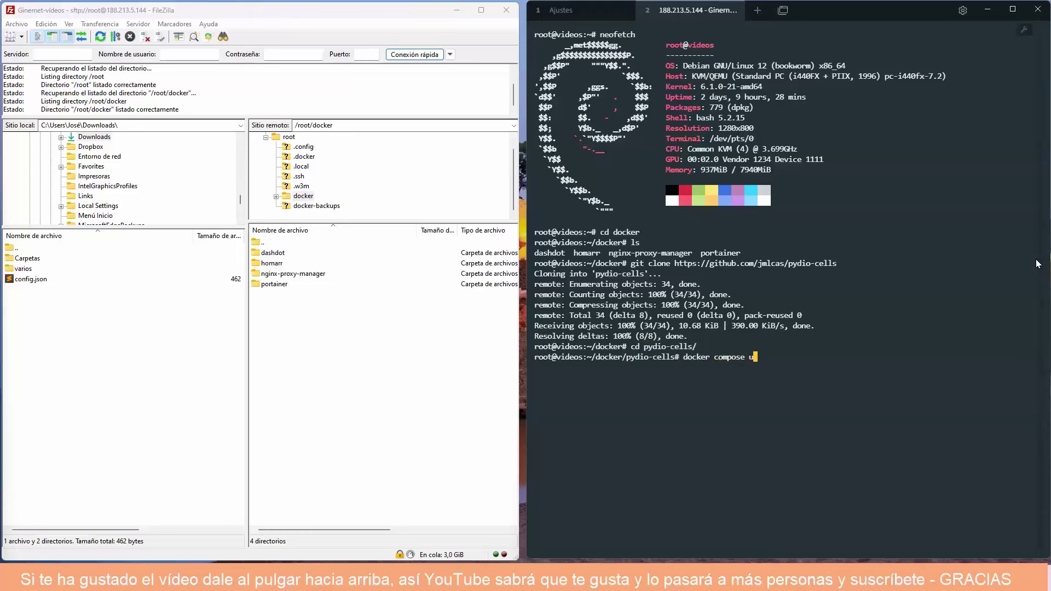
text(docker compose up -d)
key(Return)
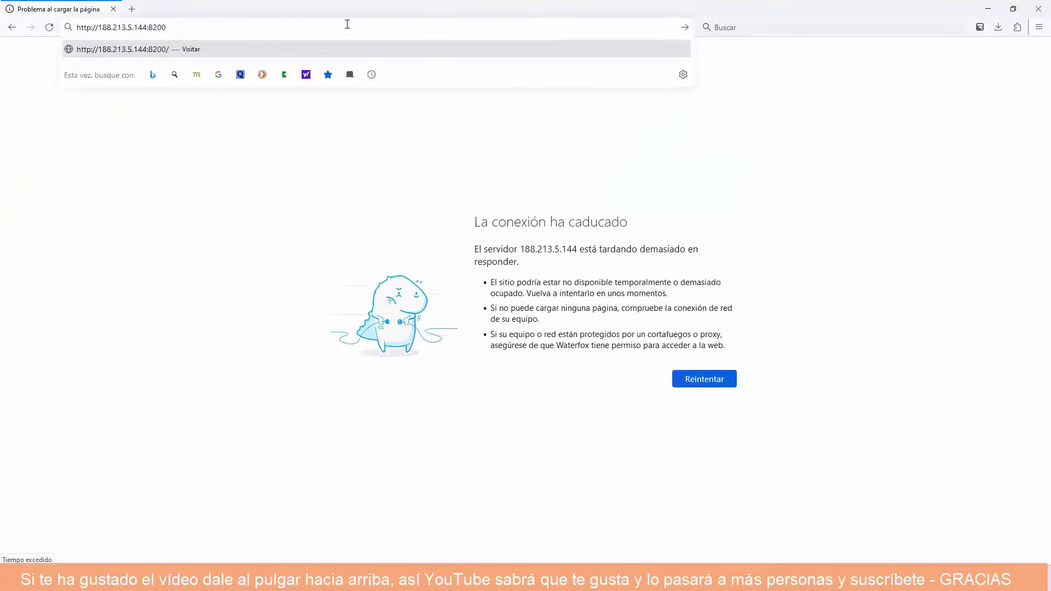
key(Return)
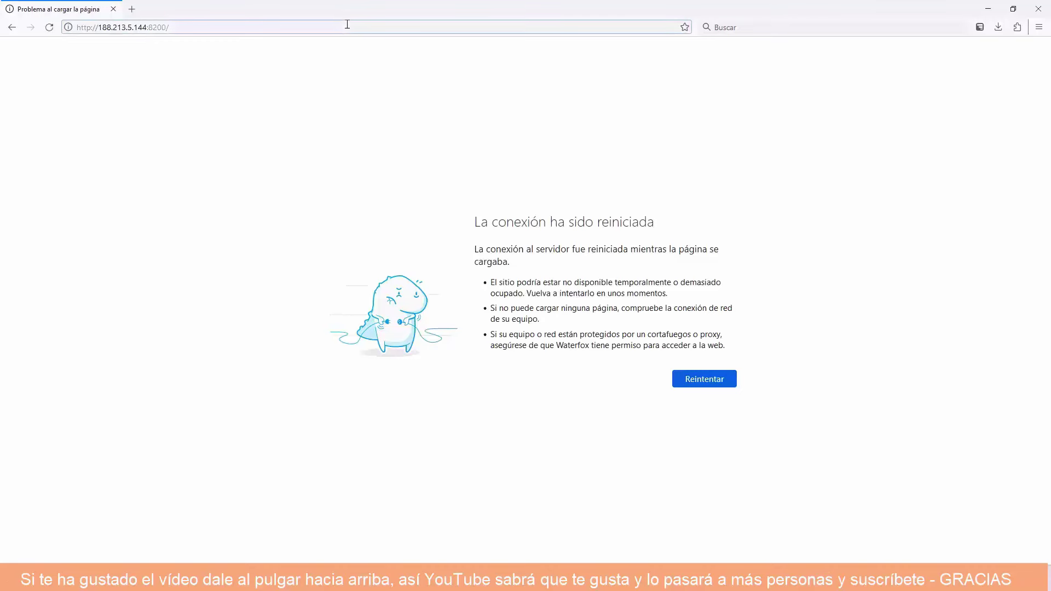
double_click(83, 28)
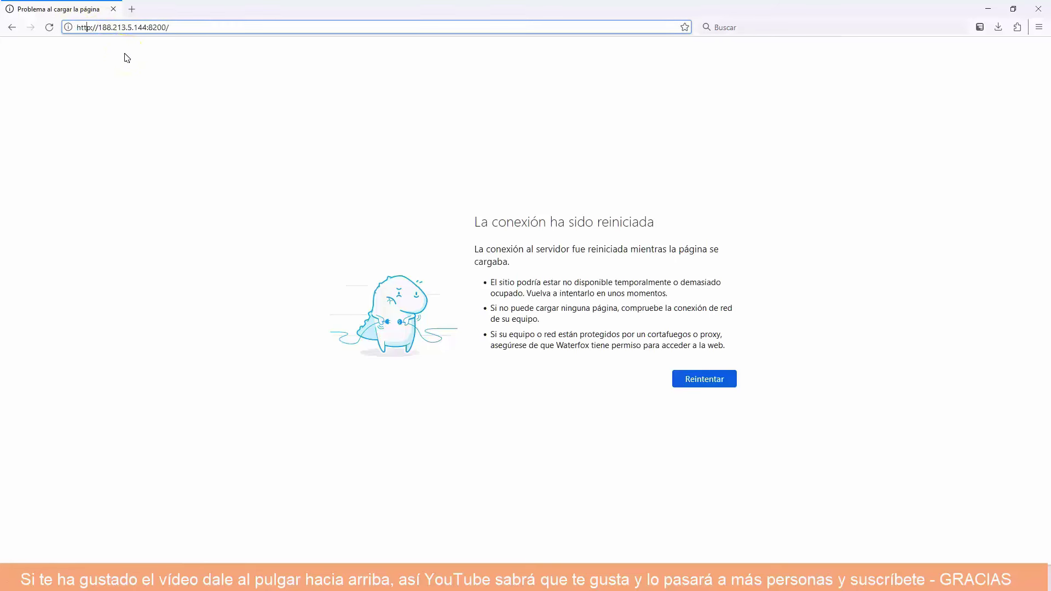
text(https)
key(Return)
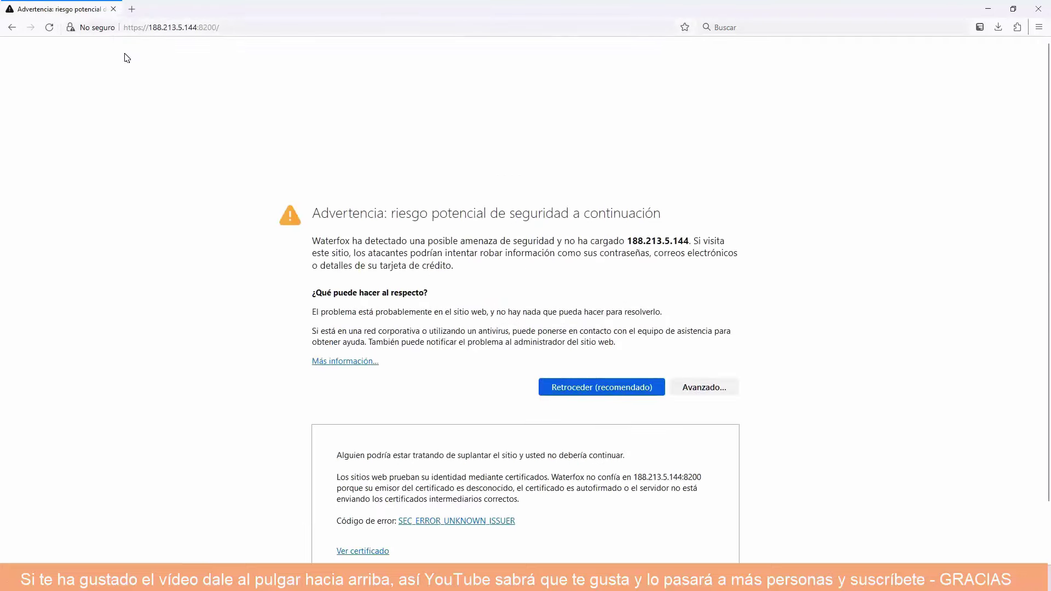
click(145, 27)
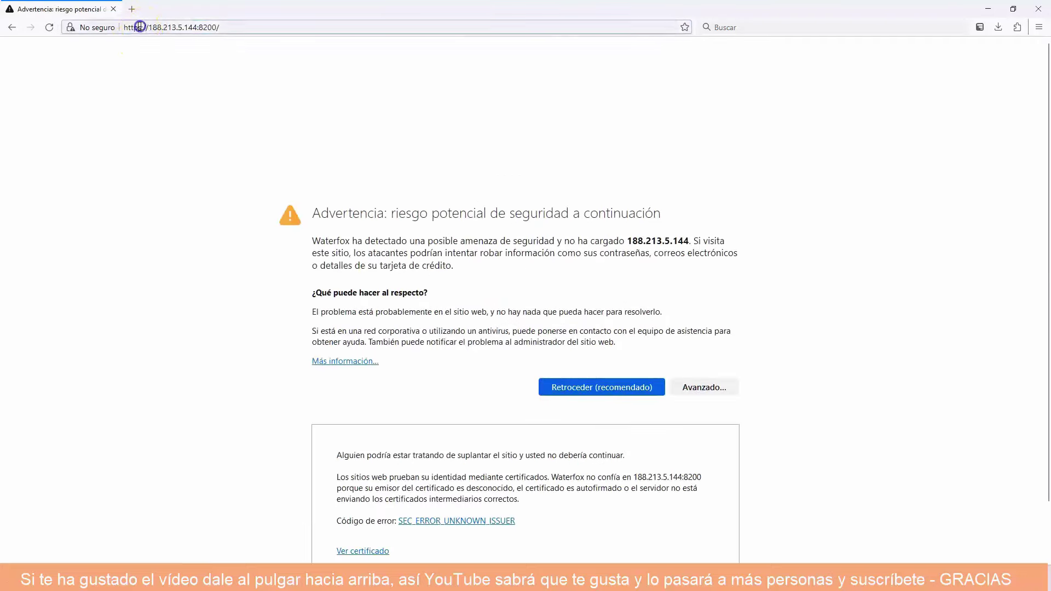
drag(138, 27, 126, 27)
double_click(121, 26)
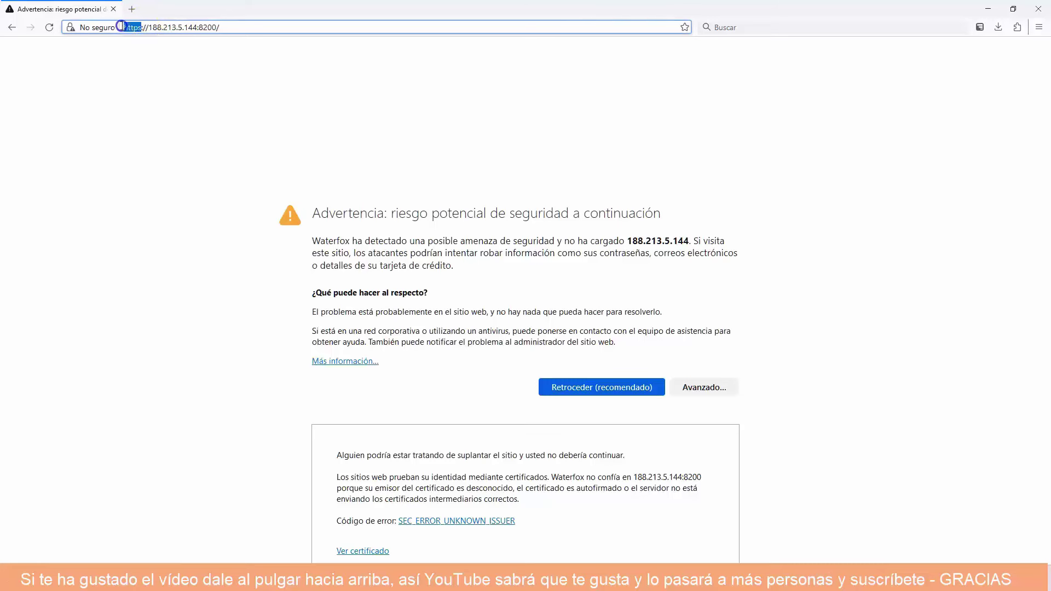
scroll(399, 372, down, 2)
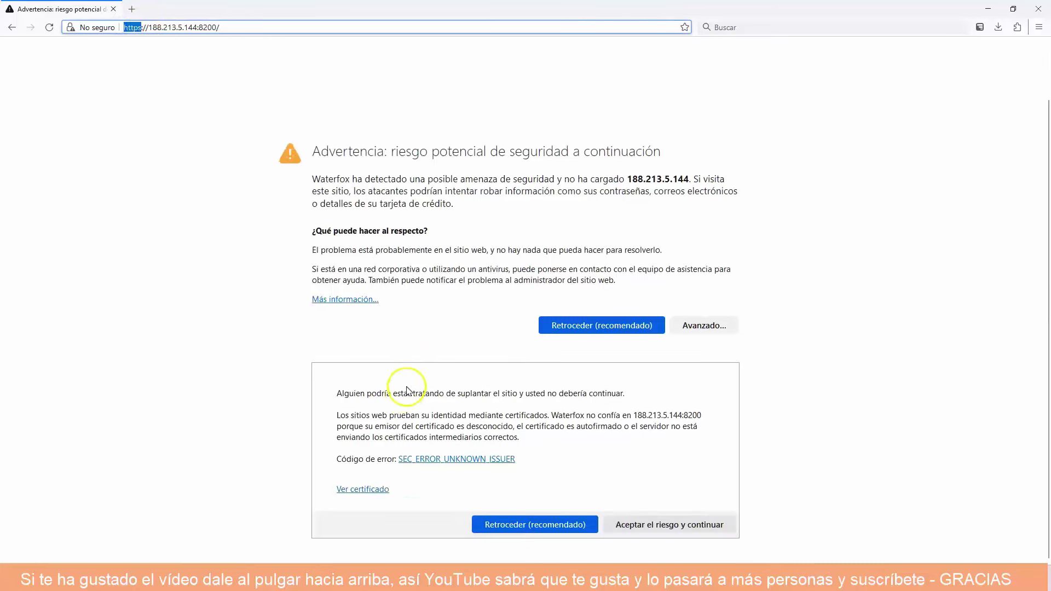
click(679, 527)
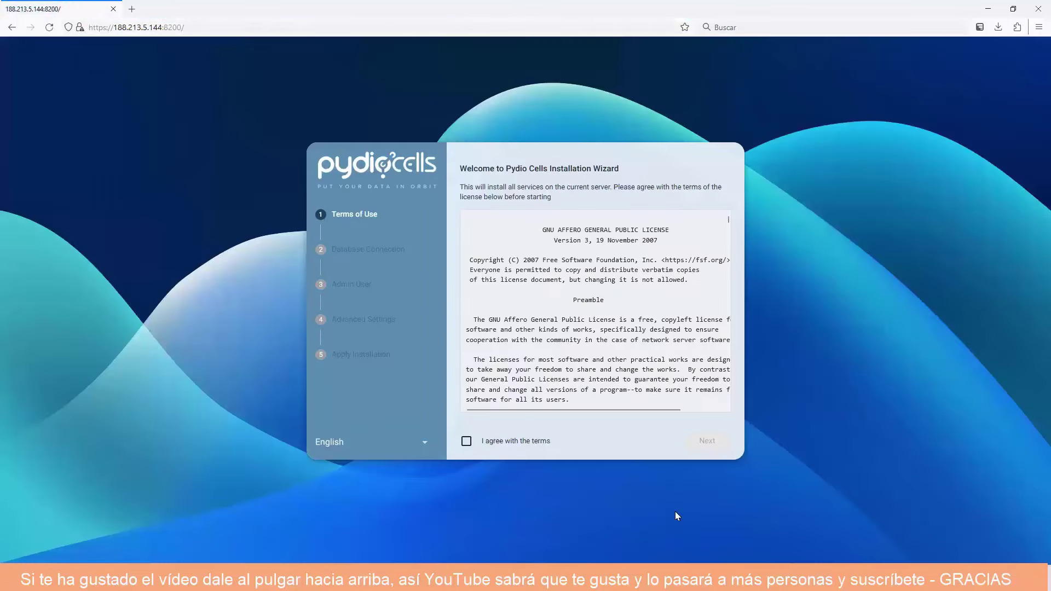
Agree to the licence terms, set the database host to mysql and enter the database root password
click(467, 443)
click(707, 444)
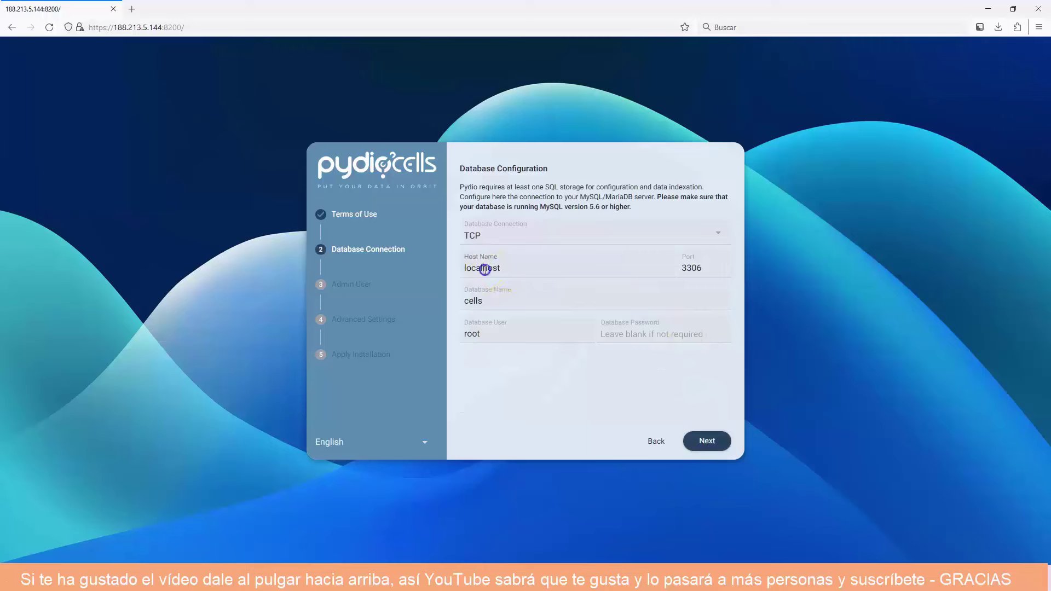
drag(499, 269, 448, 268)
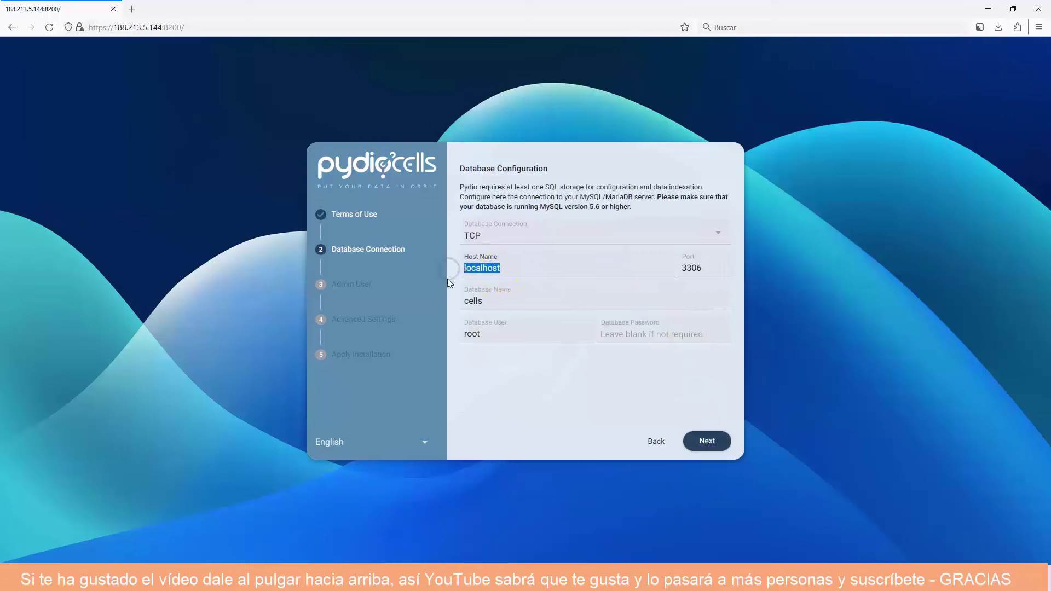
text(mysql)
click(626, 332)
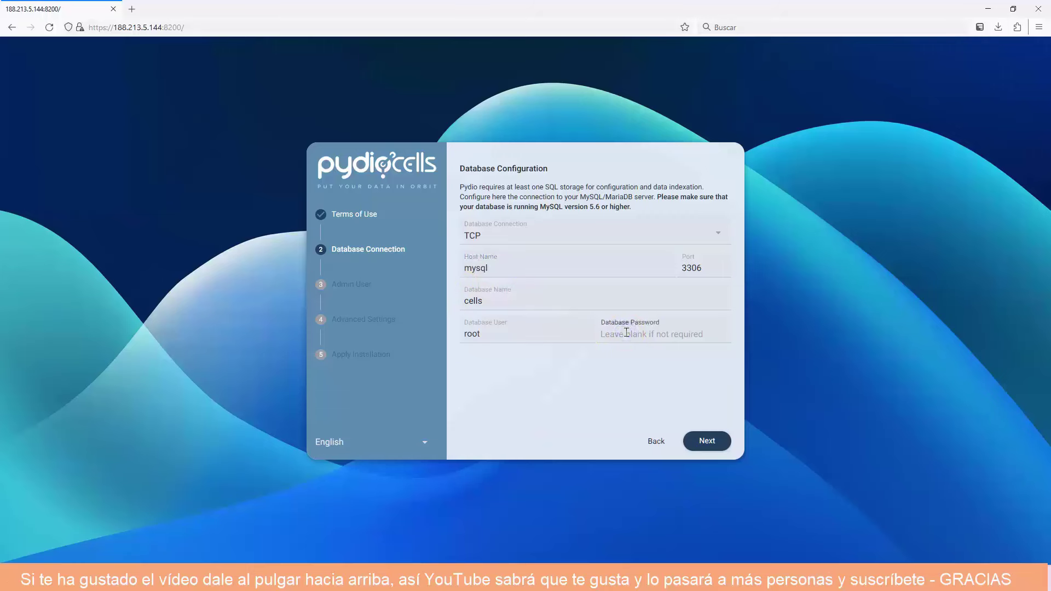
text(p)
click(723, 334)
Make Español both the default language and the wizard language, then begin typing the admin password
click(702, 444)
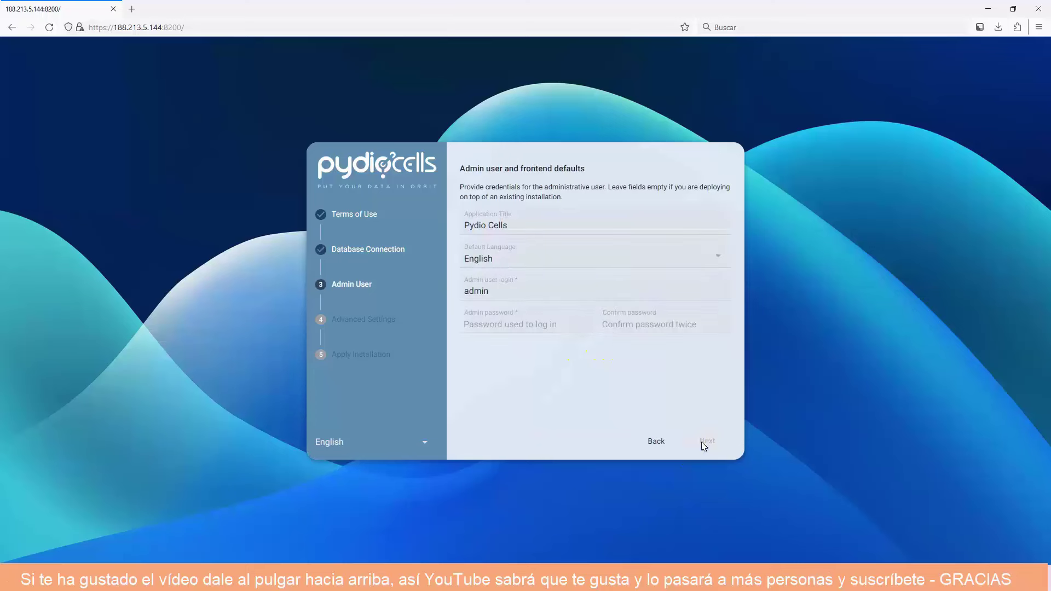
click(718, 261)
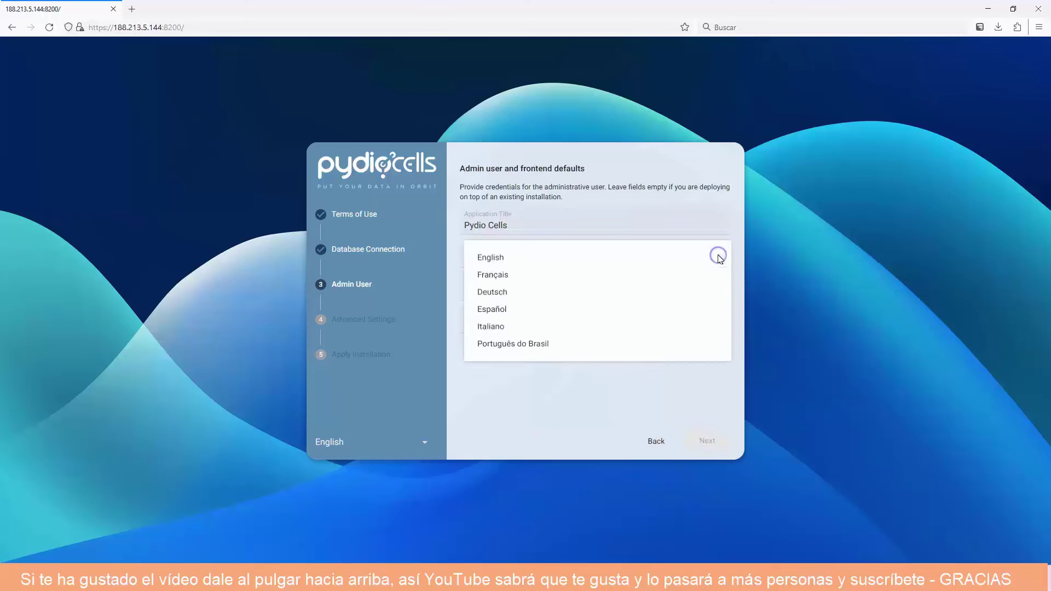
click(510, 312)
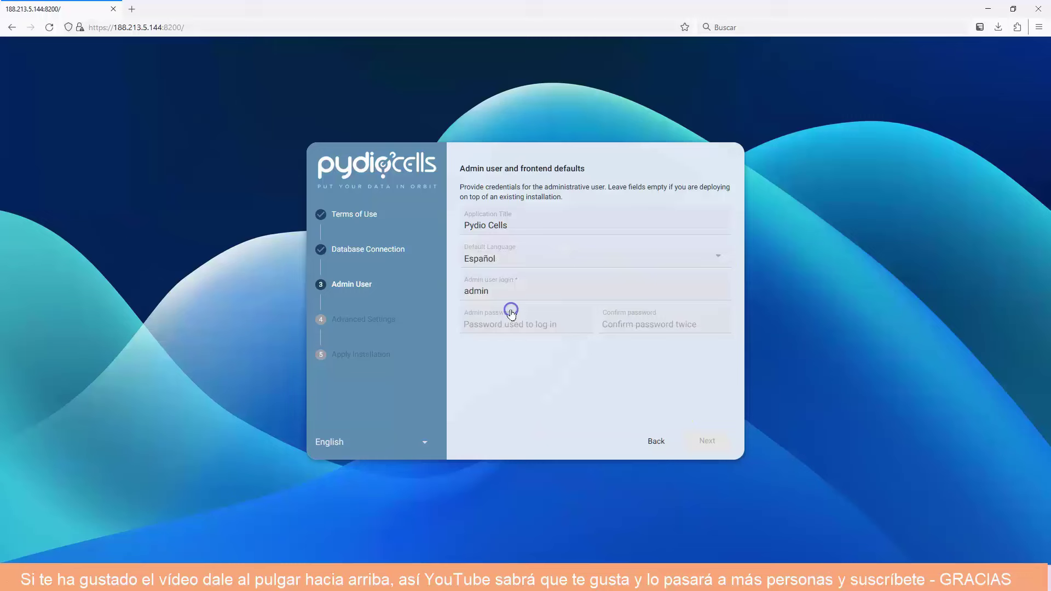
click(422, 443)
click(353, 499)
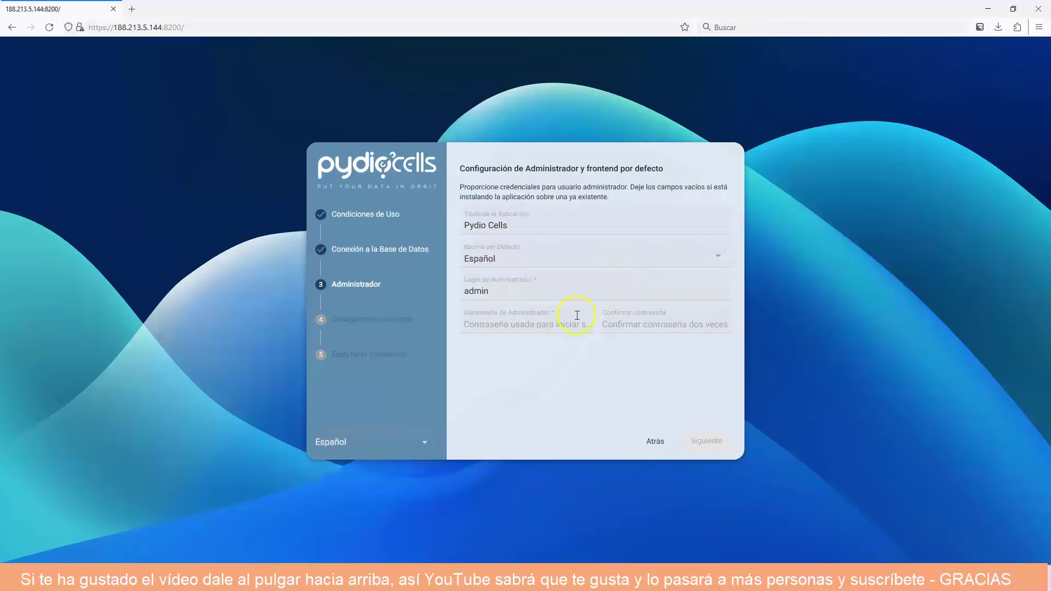
click(514, 326)
text(••)
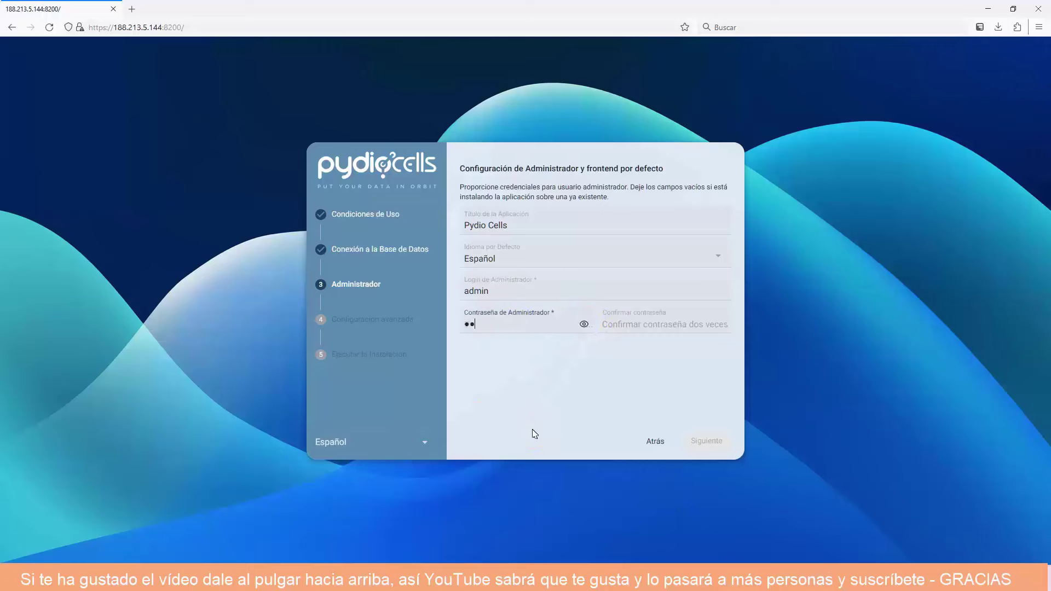
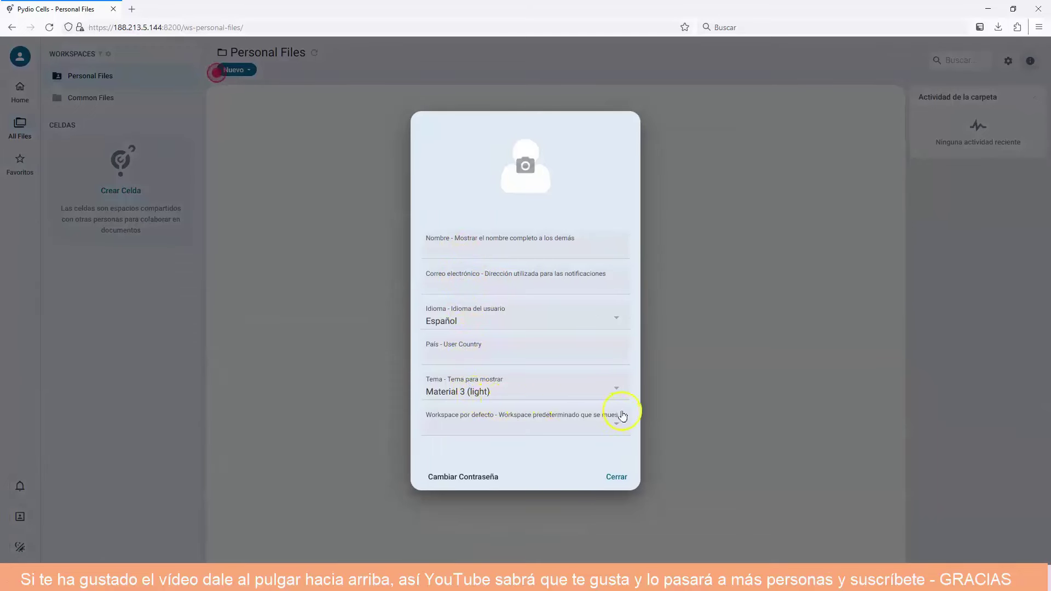
Change the Tema setting to System Default and close the profile dialog
click(617, 391)
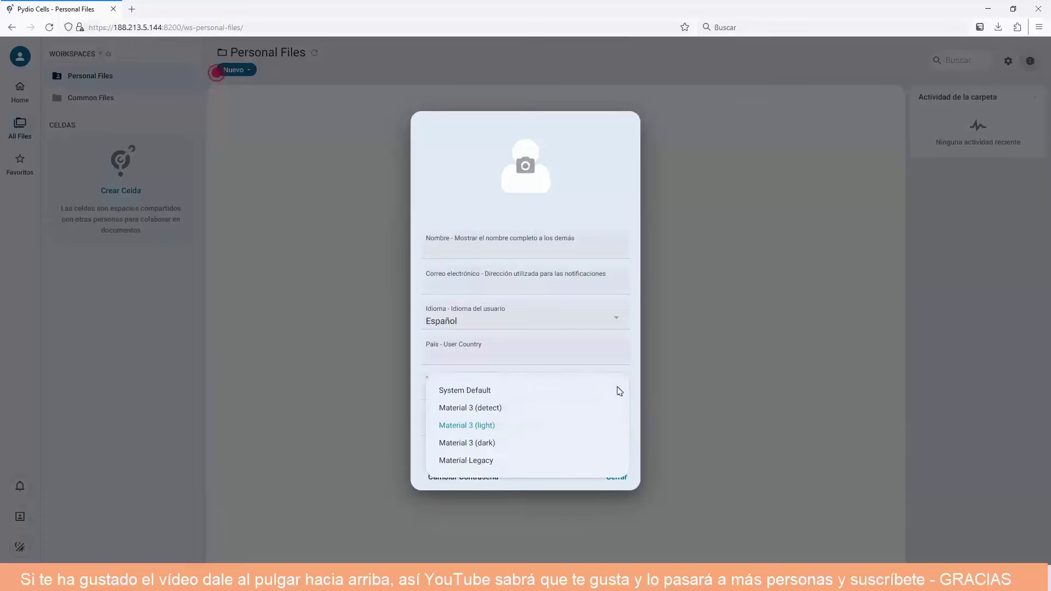
click(618, 390)
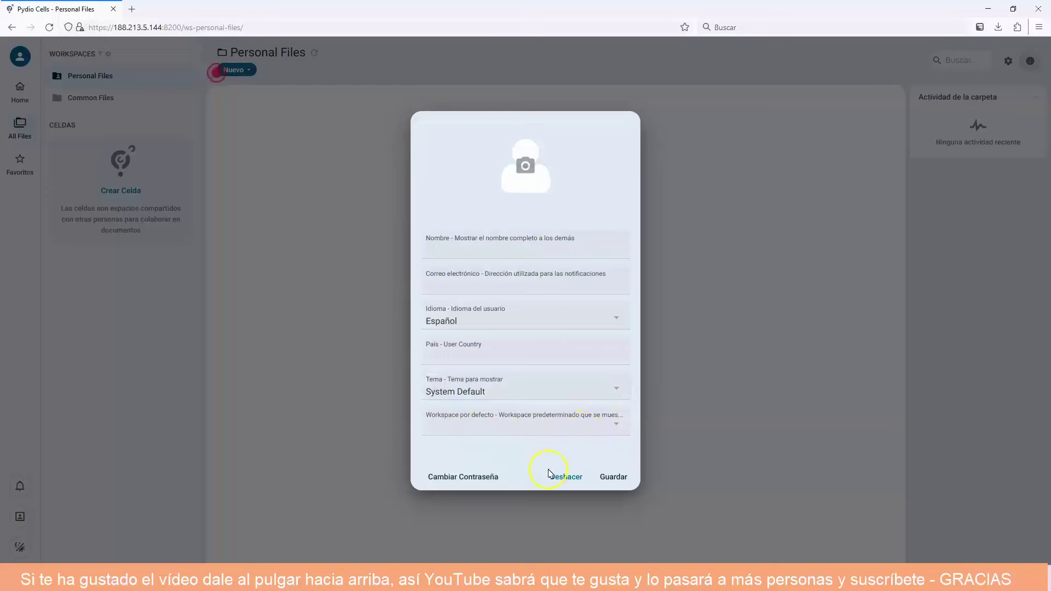
click(741, 376)
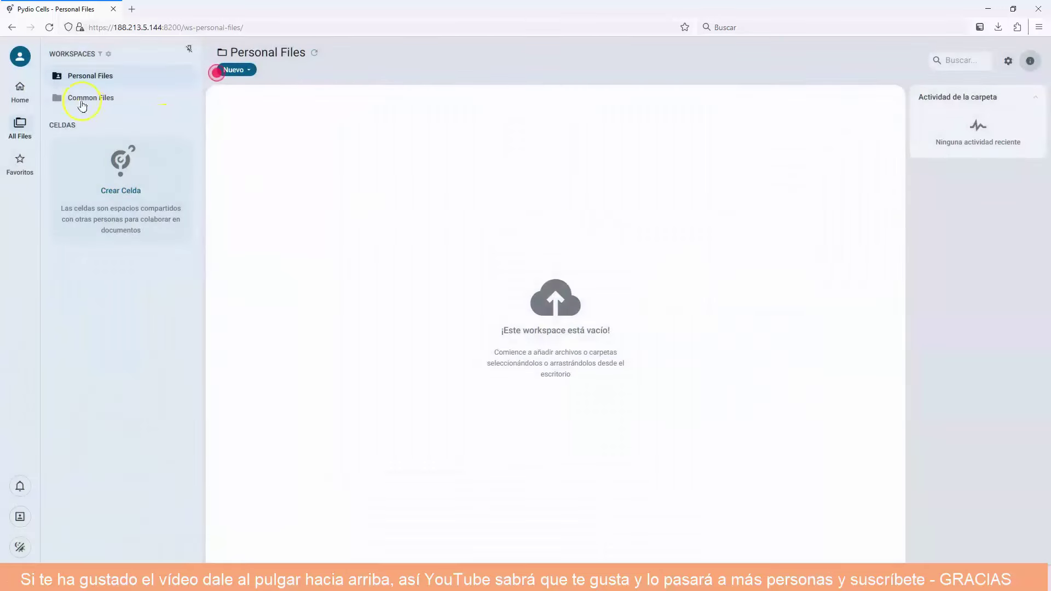
Open the Cells admin console and review Users and Groups, Roles, Workspaces and Data Sources
click(20, 60)
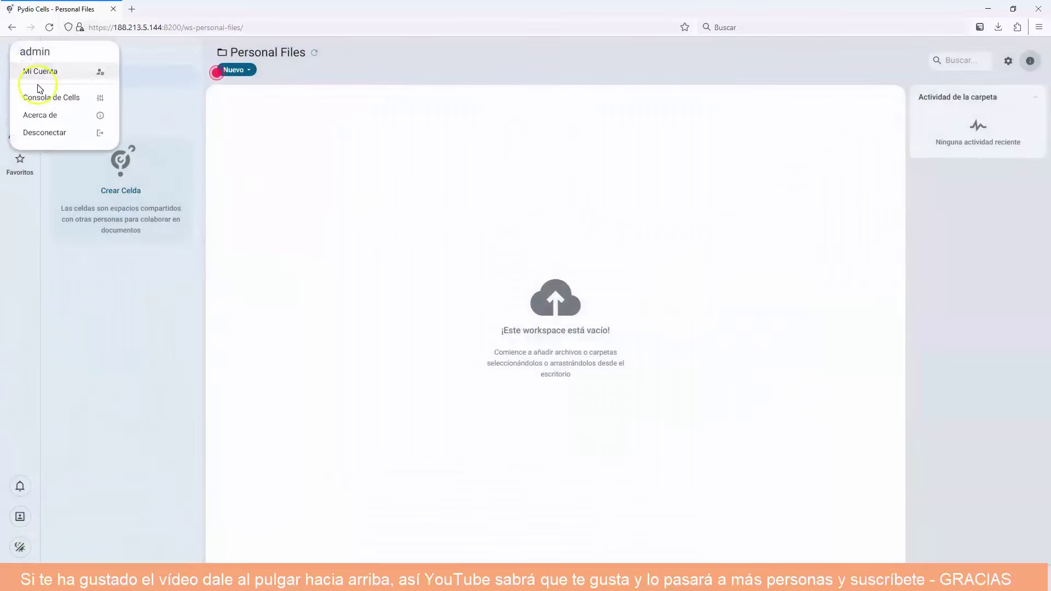
click(50, 98)
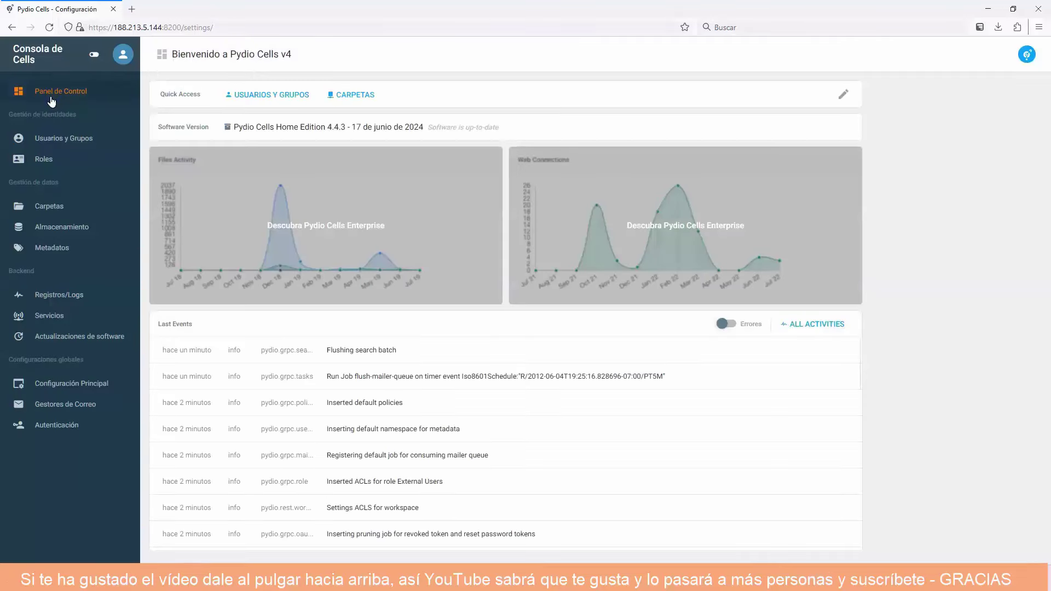
click(71, 139)
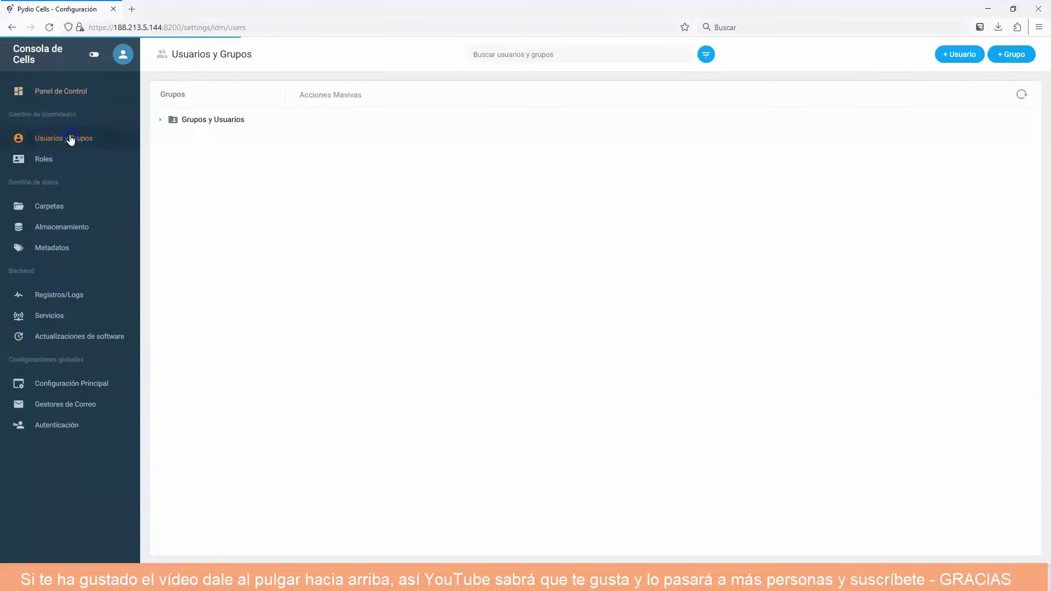
click(45, 160)
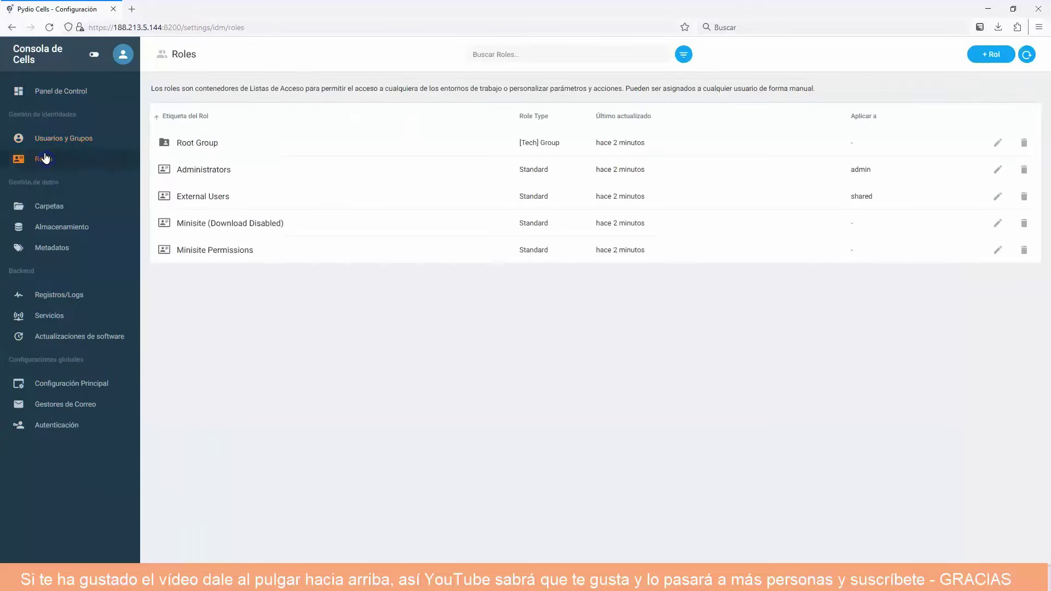
click(51, 204)
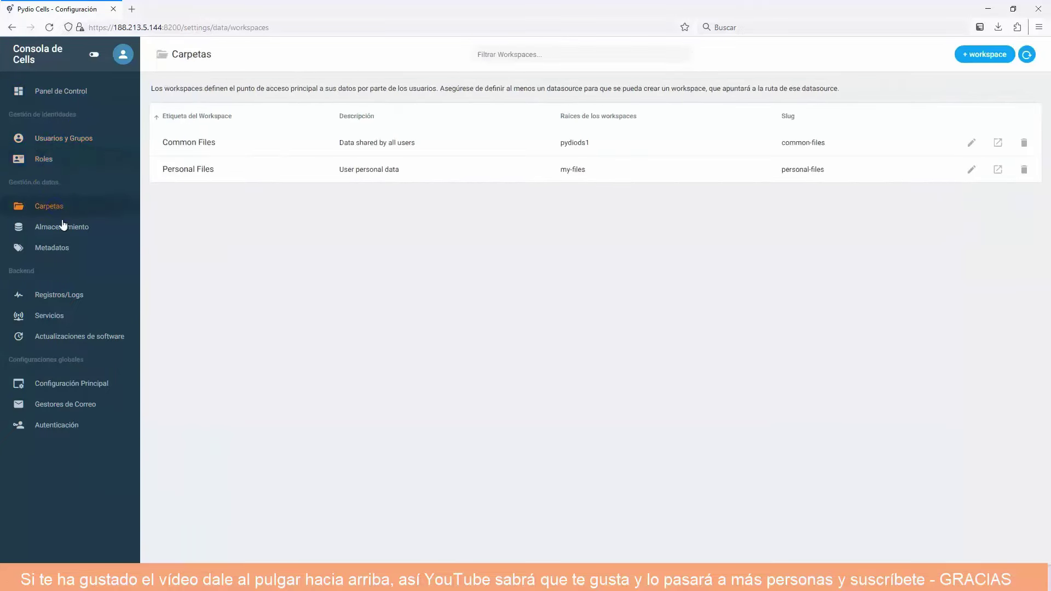
click(65, 230)
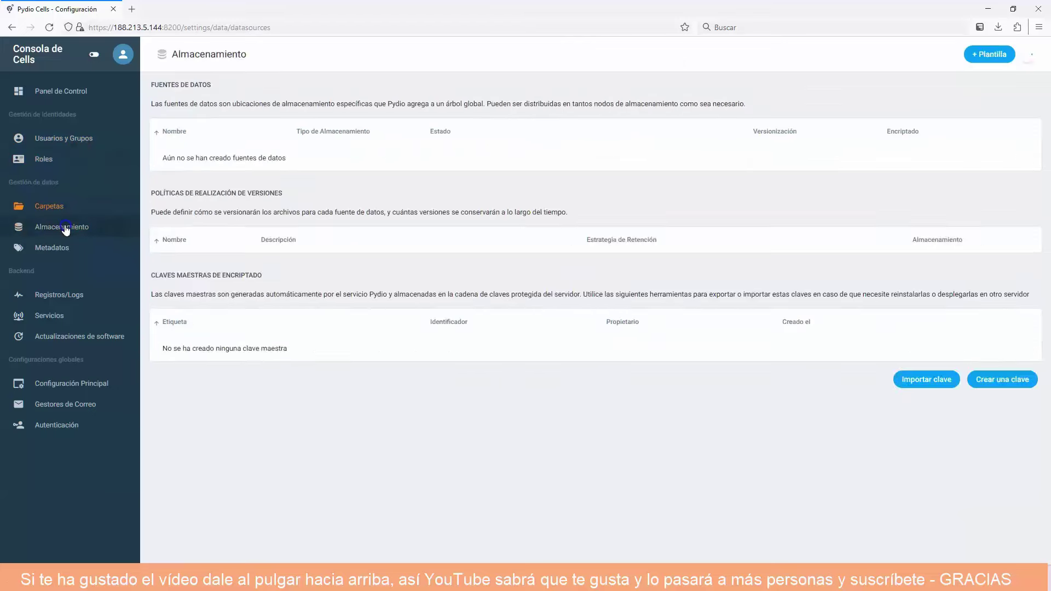
Review Metadata, Logs, Services, Updates, Configuration and Mail settings, then return to the dashboard
click(52, 253)
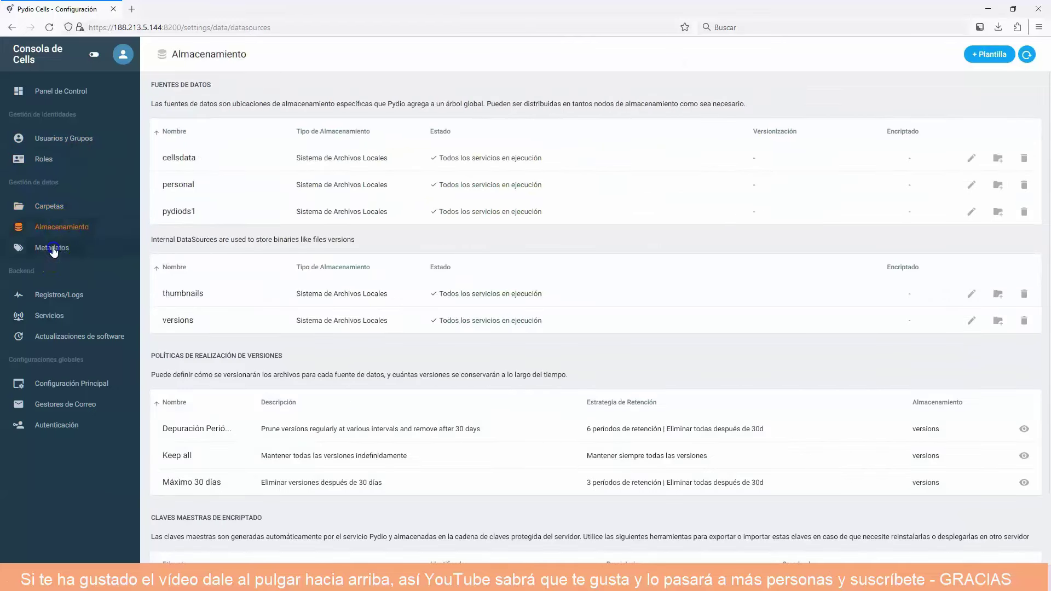
click(65, 294)
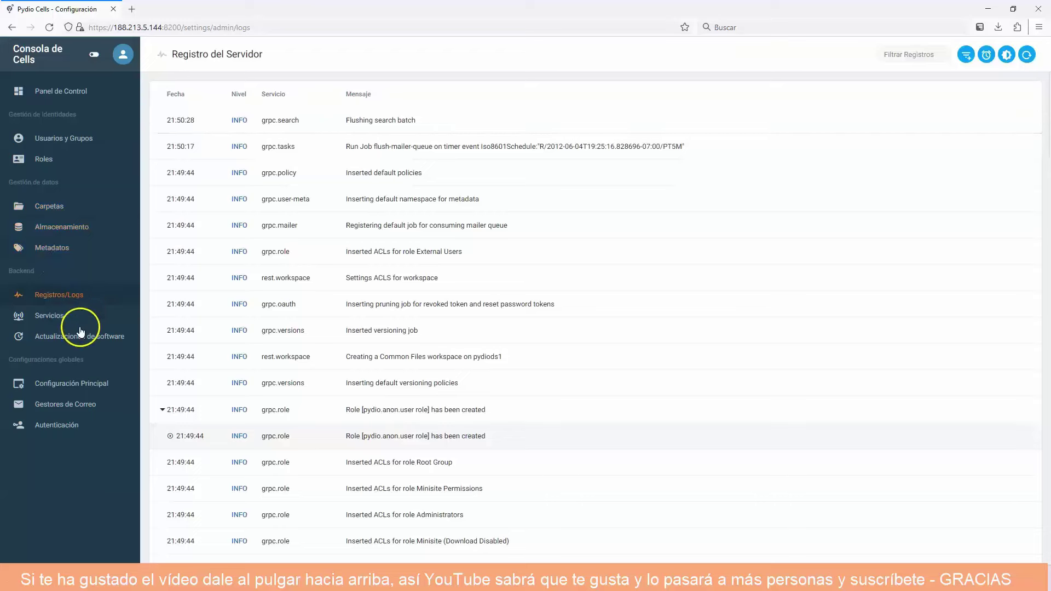
click(54, 317)
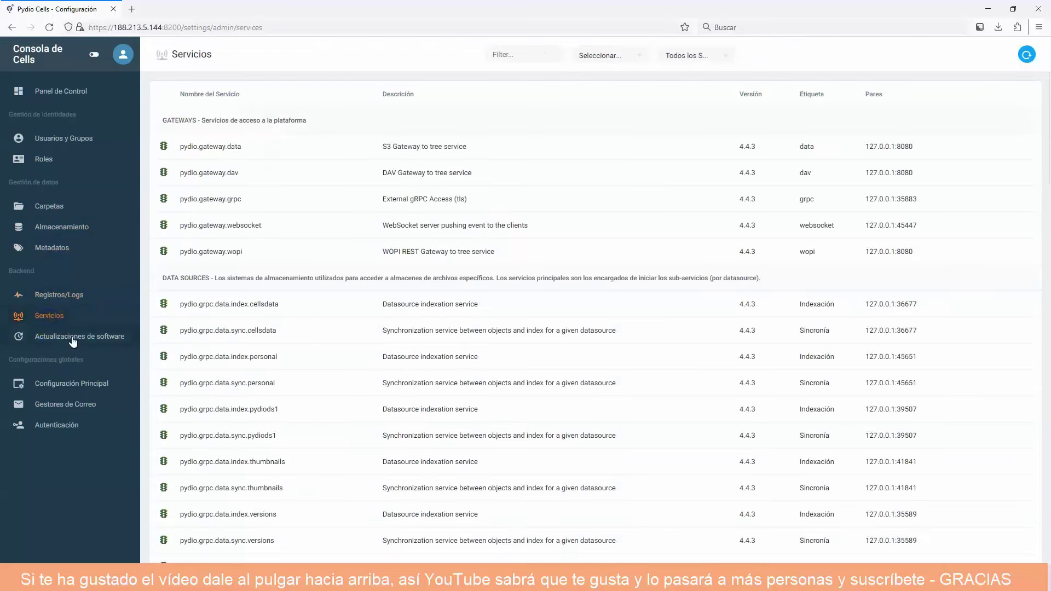
click(74, 338)
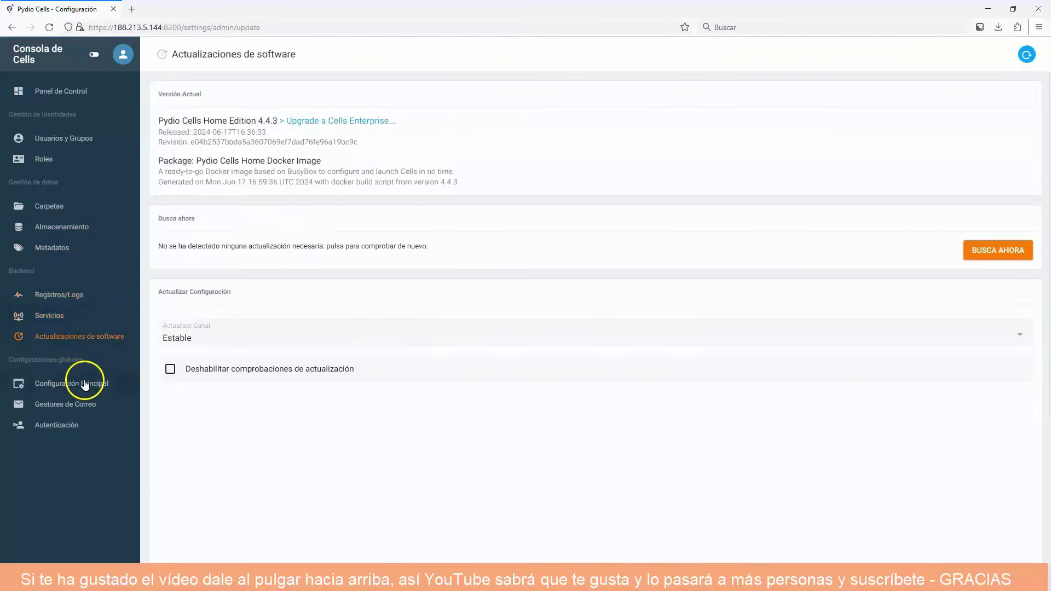
click(84, 383)
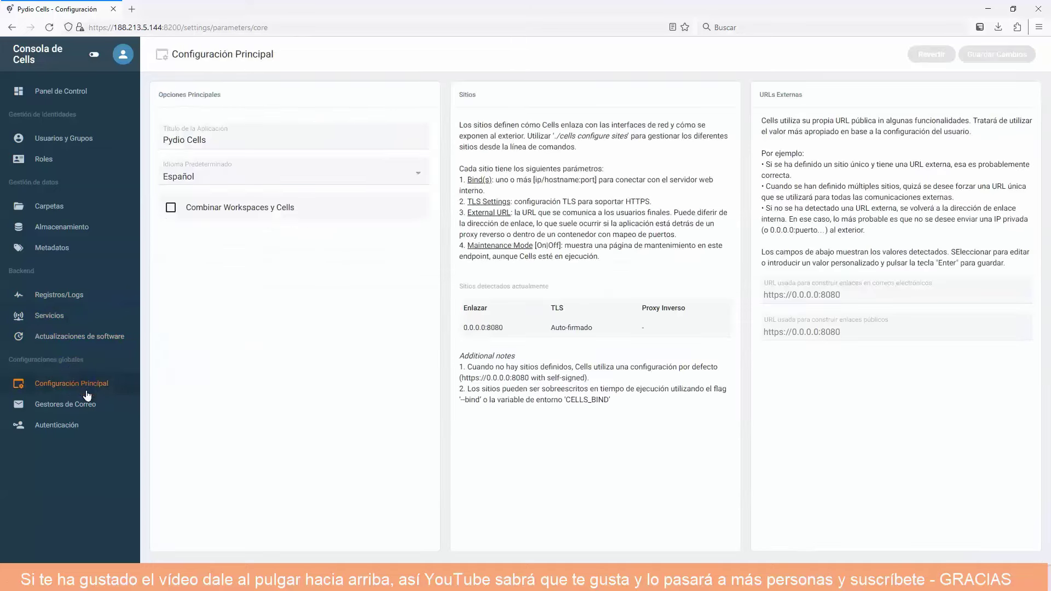
click(55, 406)
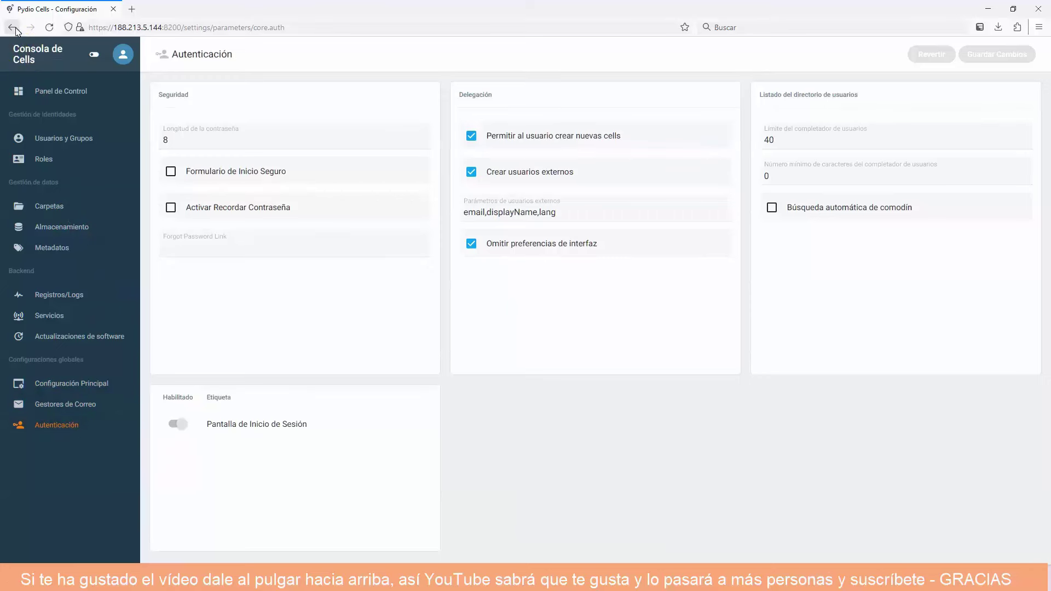
click(48, 91)
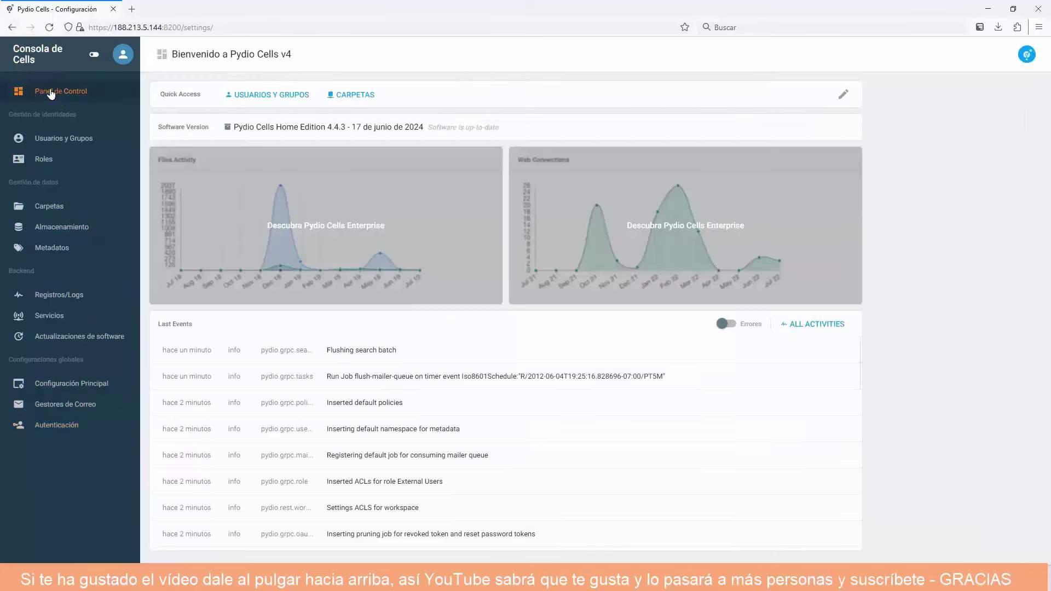
Return from the admin console to the welcome homepage and dismiss the theme tip
click(122, 53)
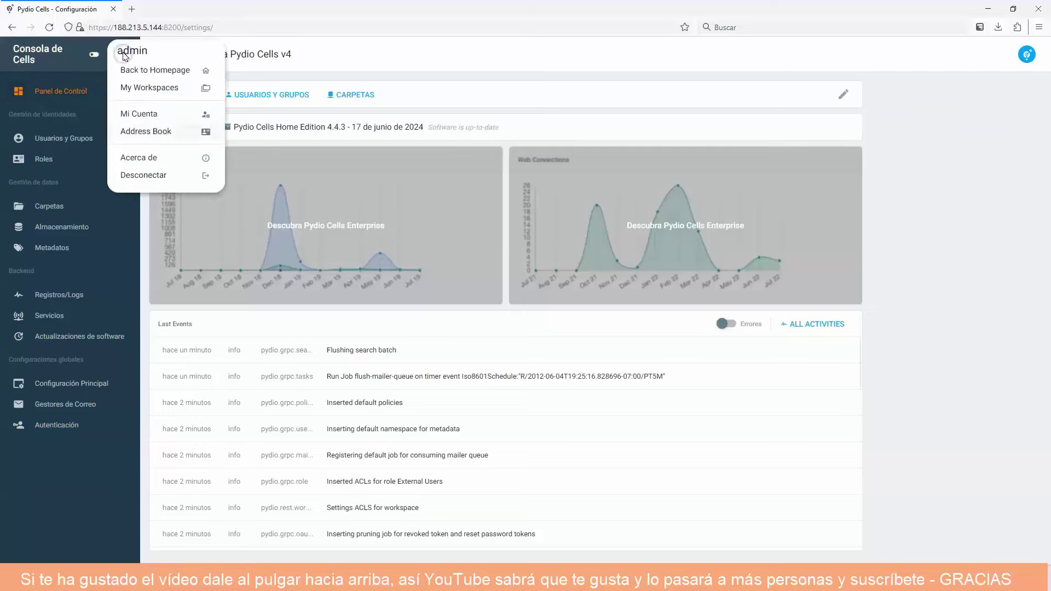
click(134, 55)
click(144, 73)
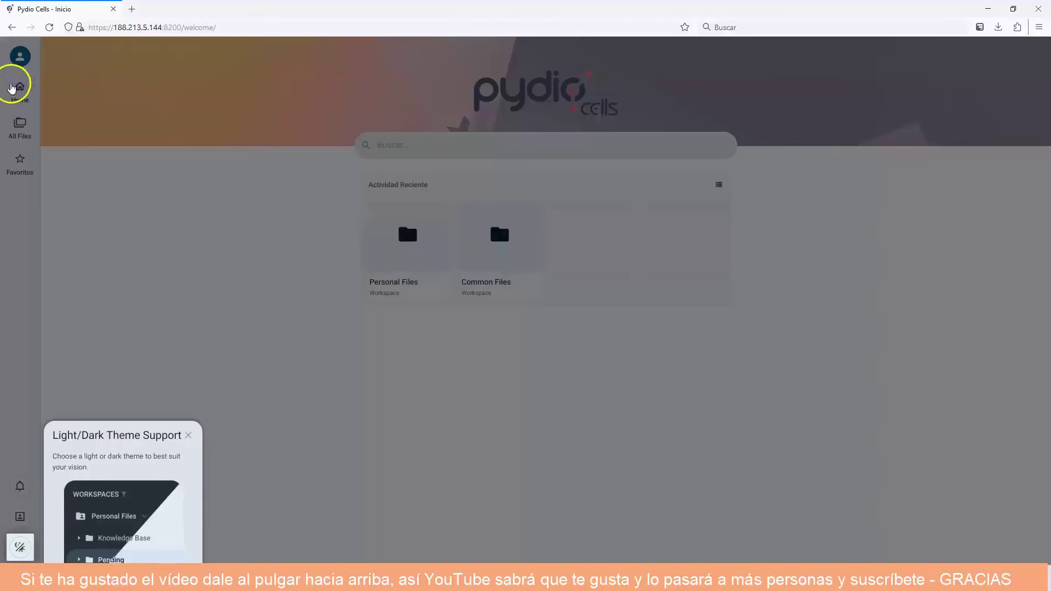
click(21, 60)
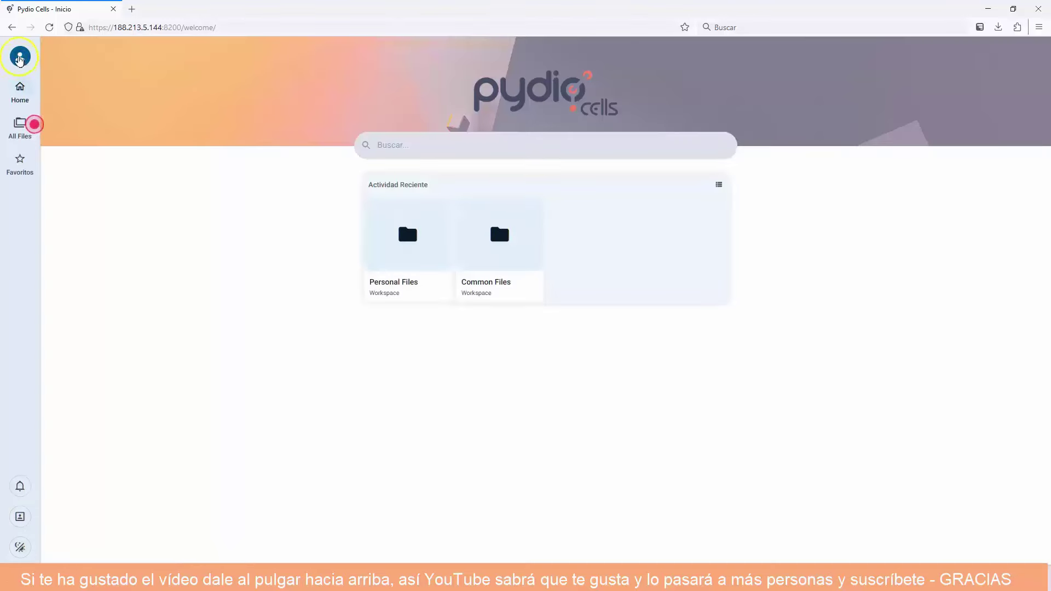
View the Acerca de information for Pydio Cells Home Edition and close it
click(21, 61)
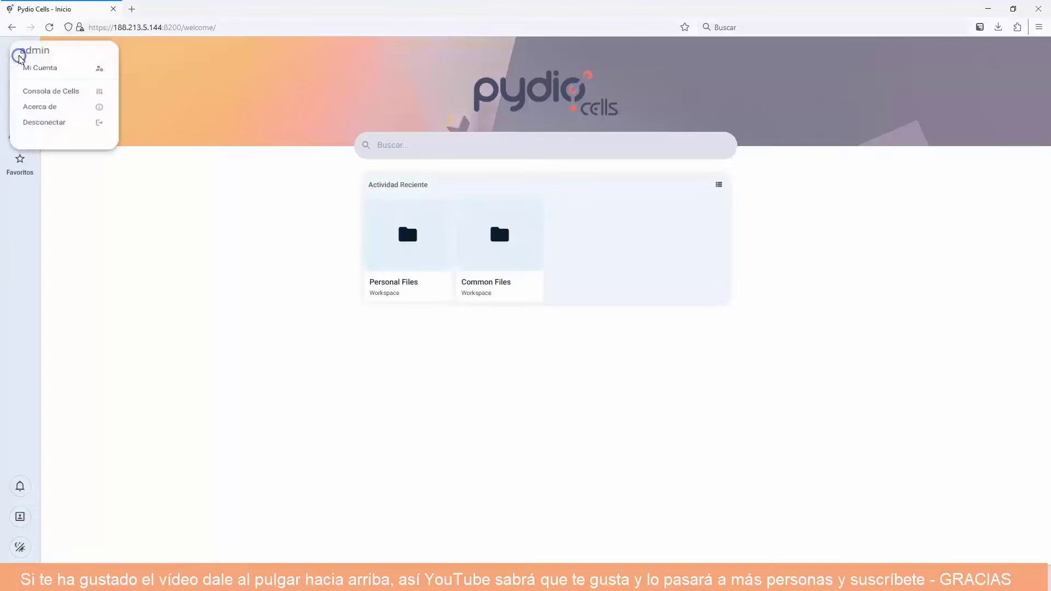
click(47, 116)
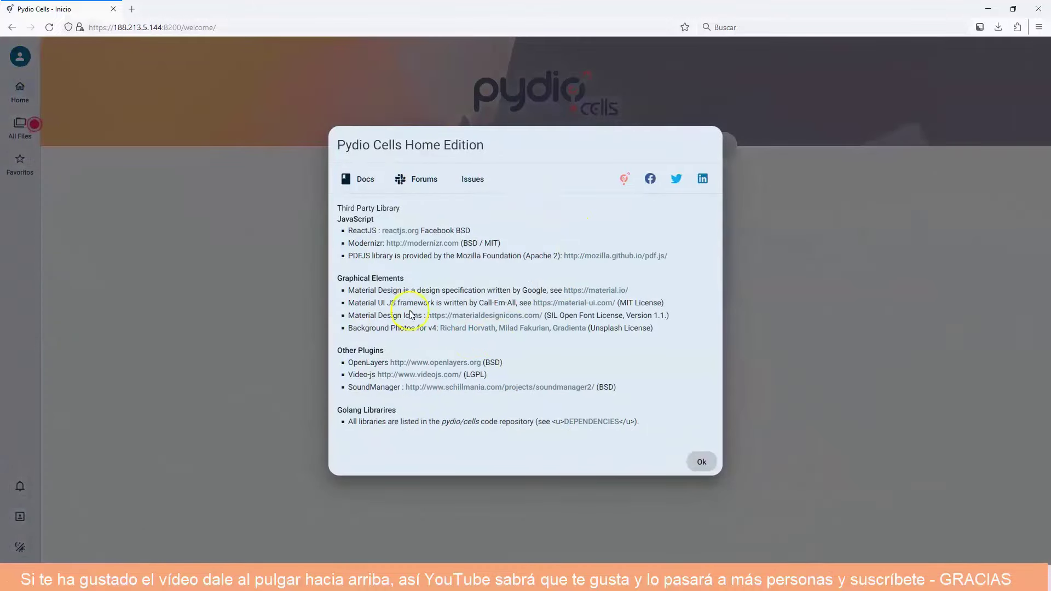
click(708, 463)
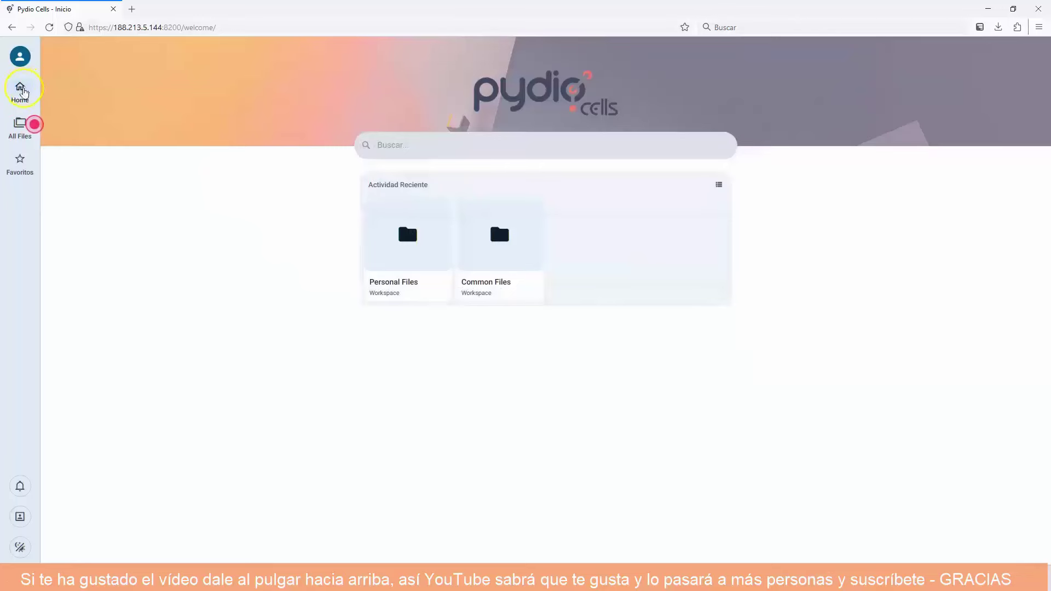
Open Personal Files and upload Vídeos.txt from the computer via Nuevo > Subir
click(17, 126)
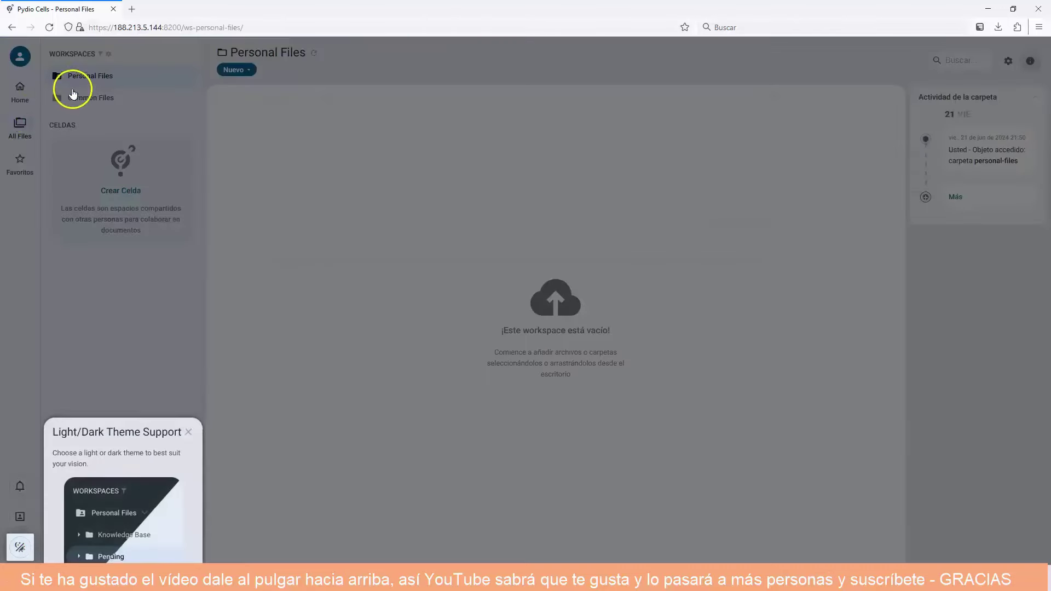
click(82, 78)
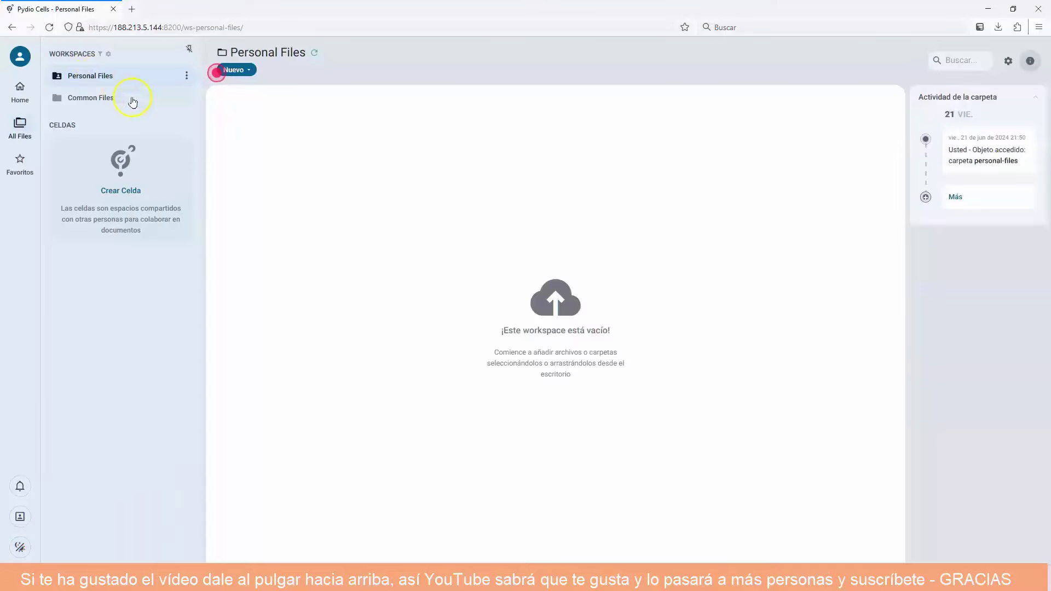
click(246, 70)
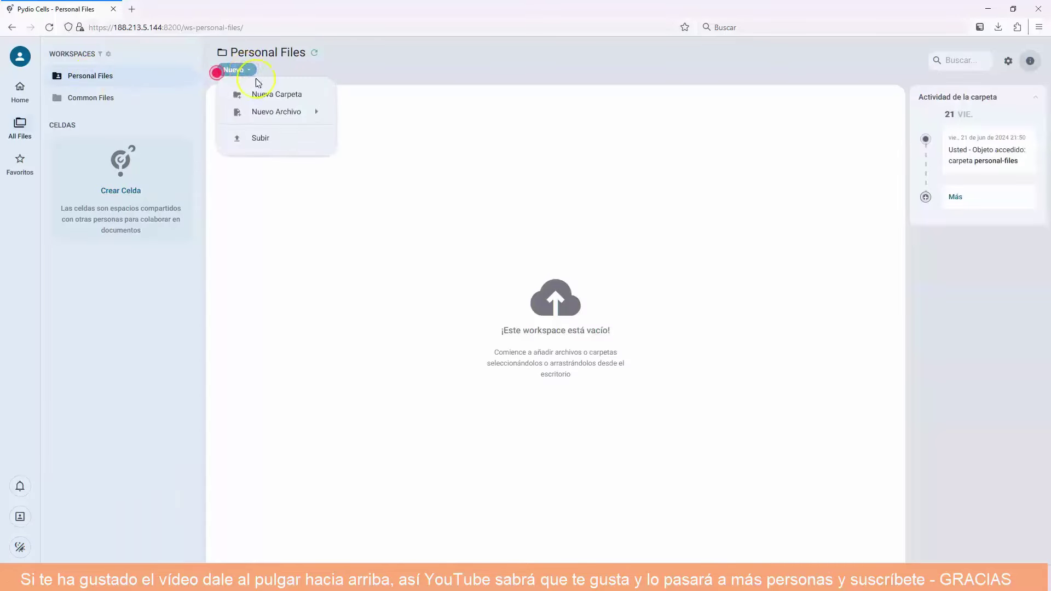
click(272, 113)
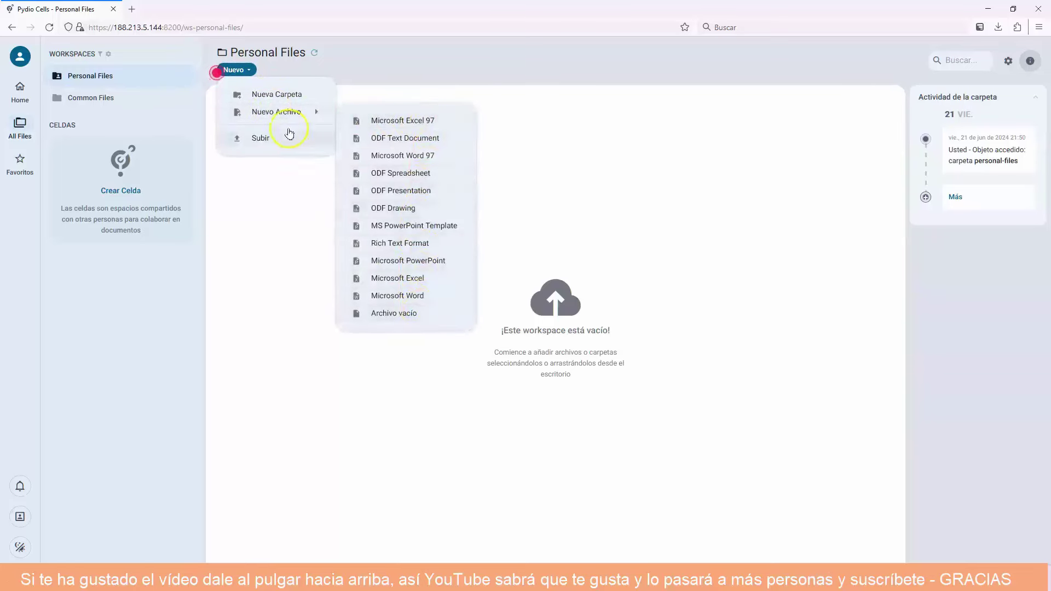
click(261, 139)
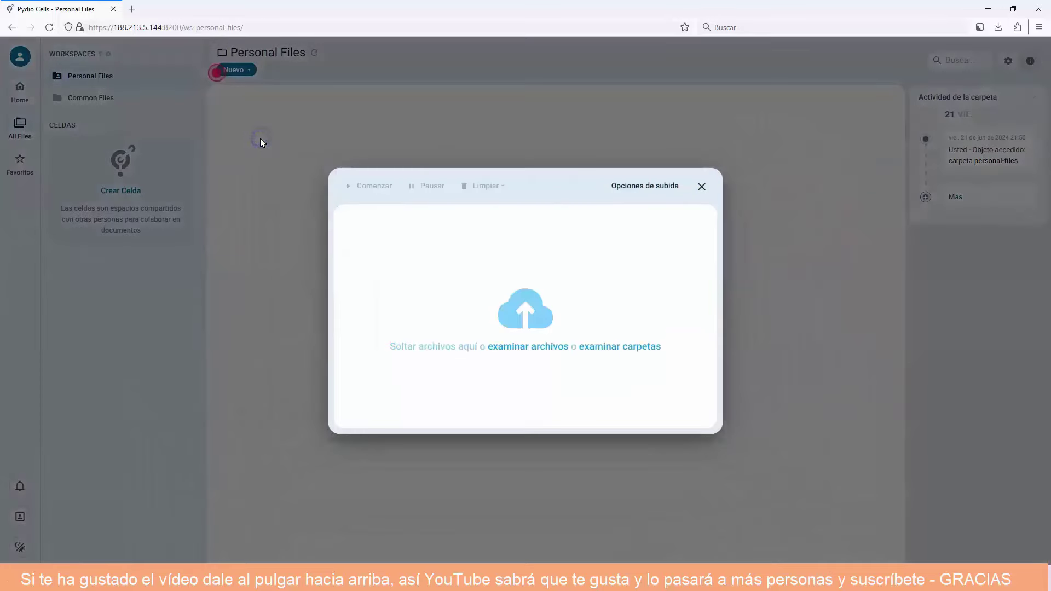
click(530, 317)
click(520, 353)
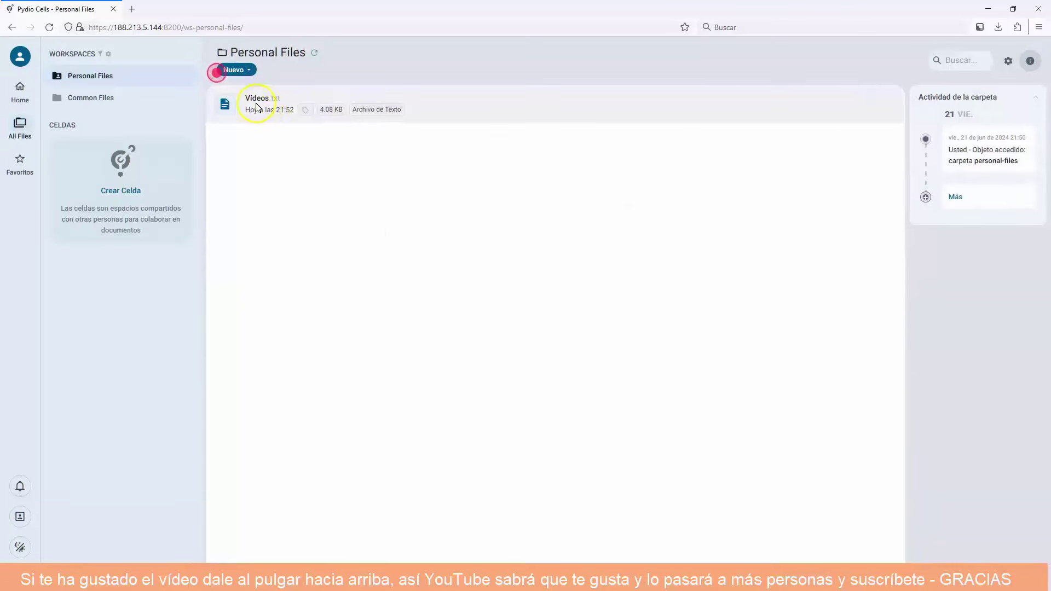
Select Vídeos.txt and open it in the text editor, then close the editor
click(279, 103)
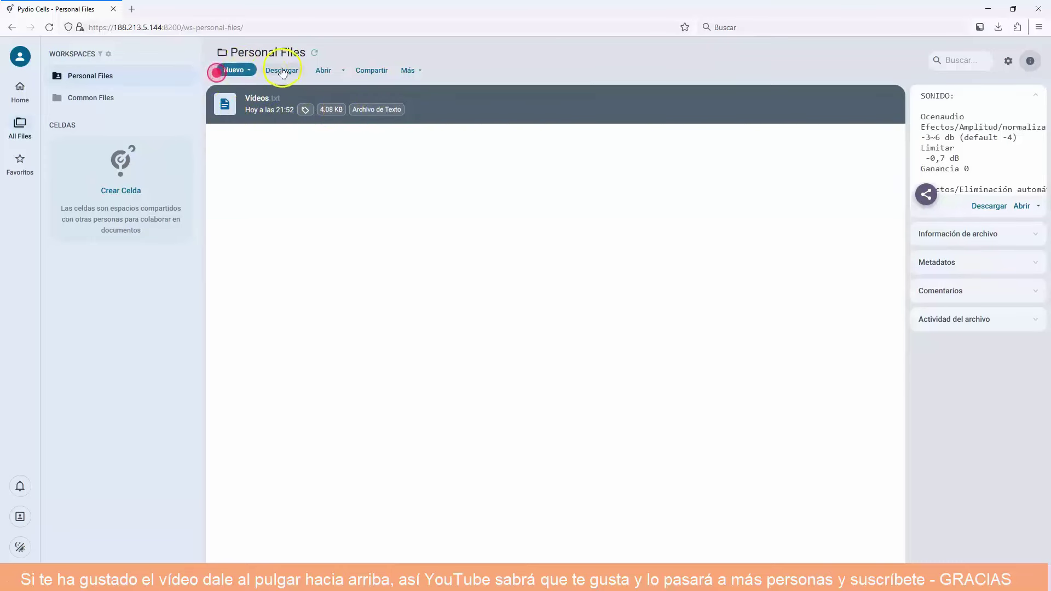
click(324, 70)
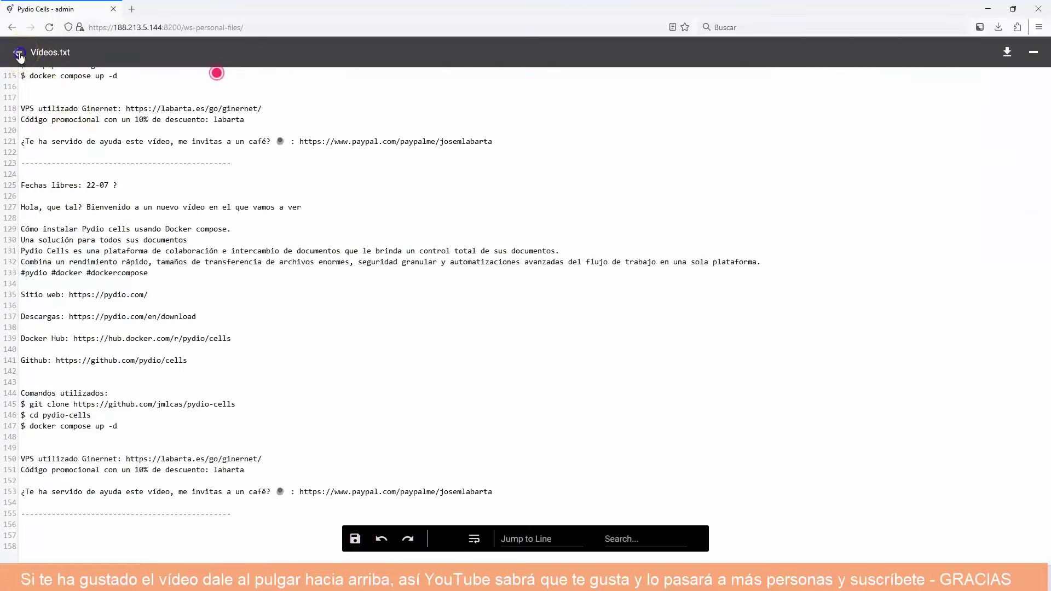
click(18, 55)
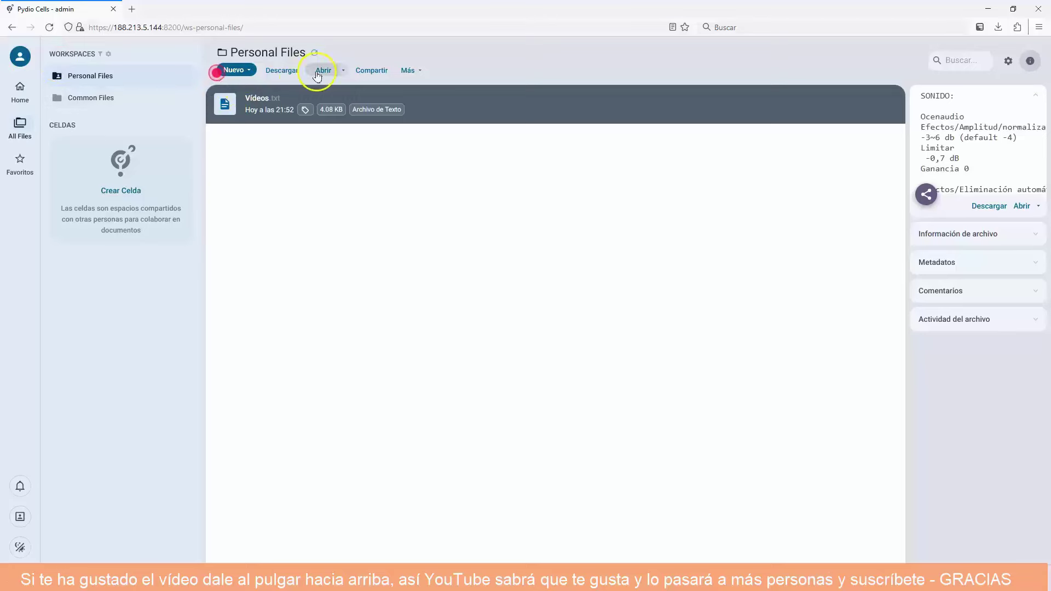
Look at the Compartir sharing options and the Más actions list for Vídeos.txt, closing each
click(371, 70)
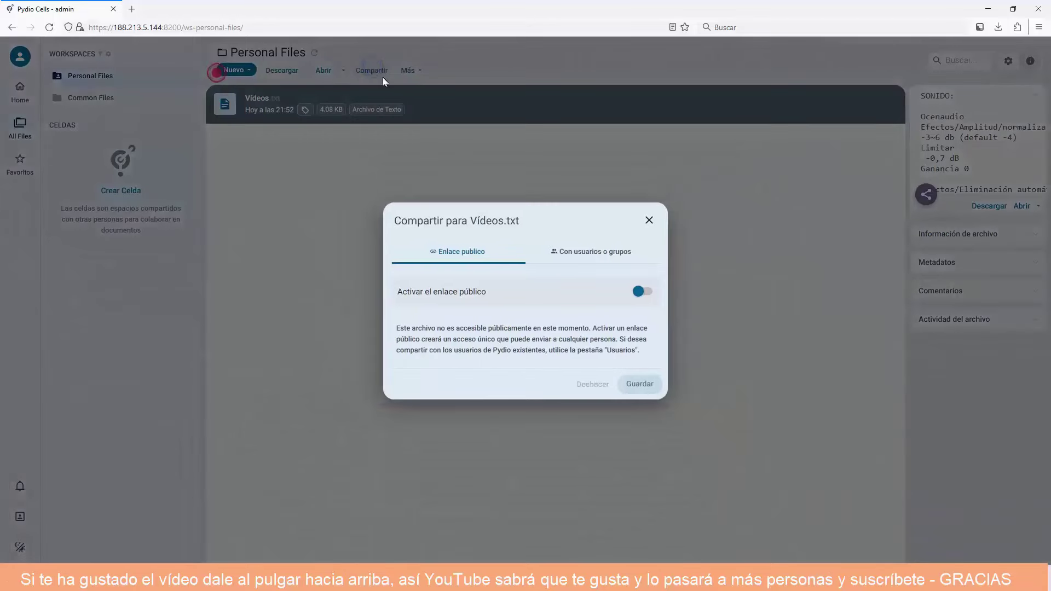
click(458, 131)
click(649, 220)
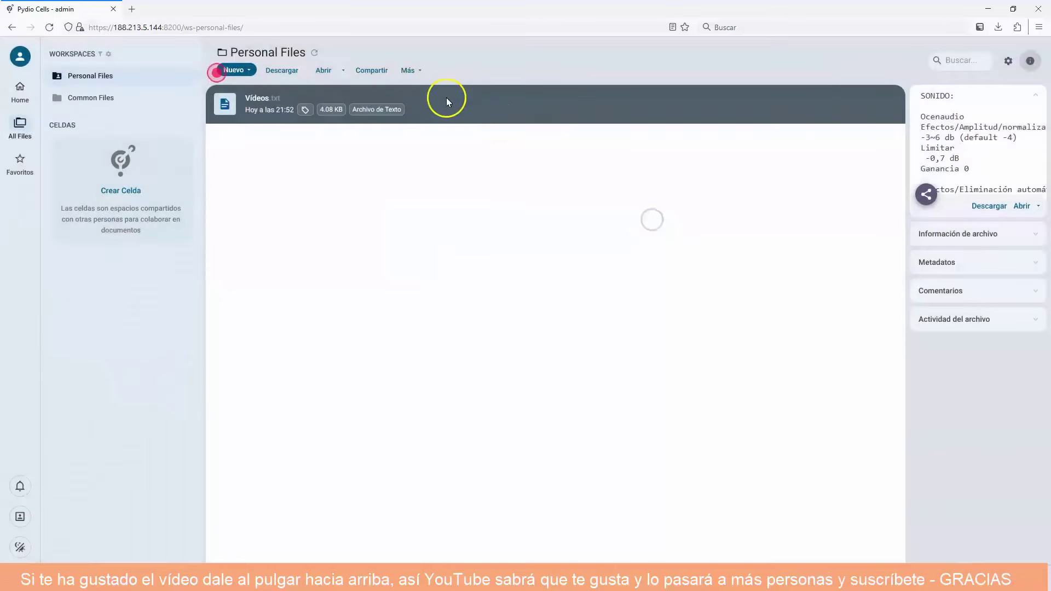
click(408, 70)
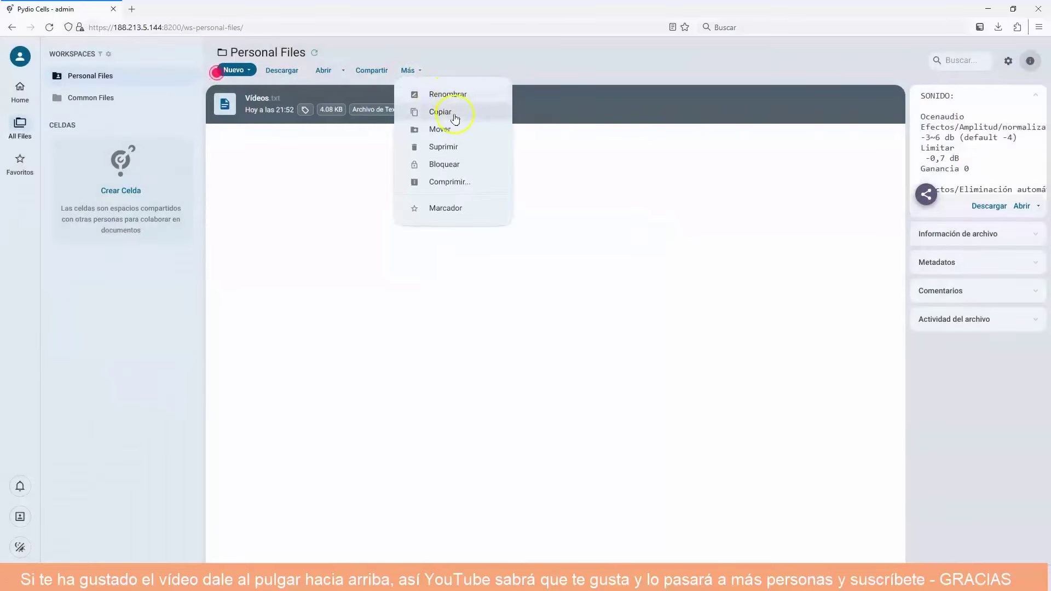
click(241, 273)
Check notifications, then browse the address book's Mis Usuarios and cancel creating a user
click(19, 487)
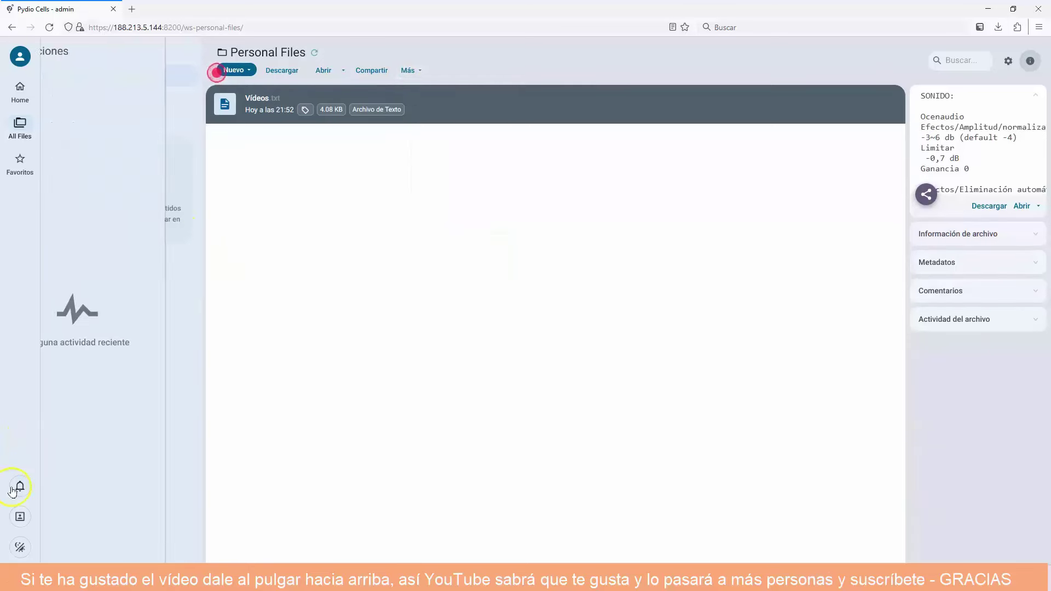
click(21, 520)
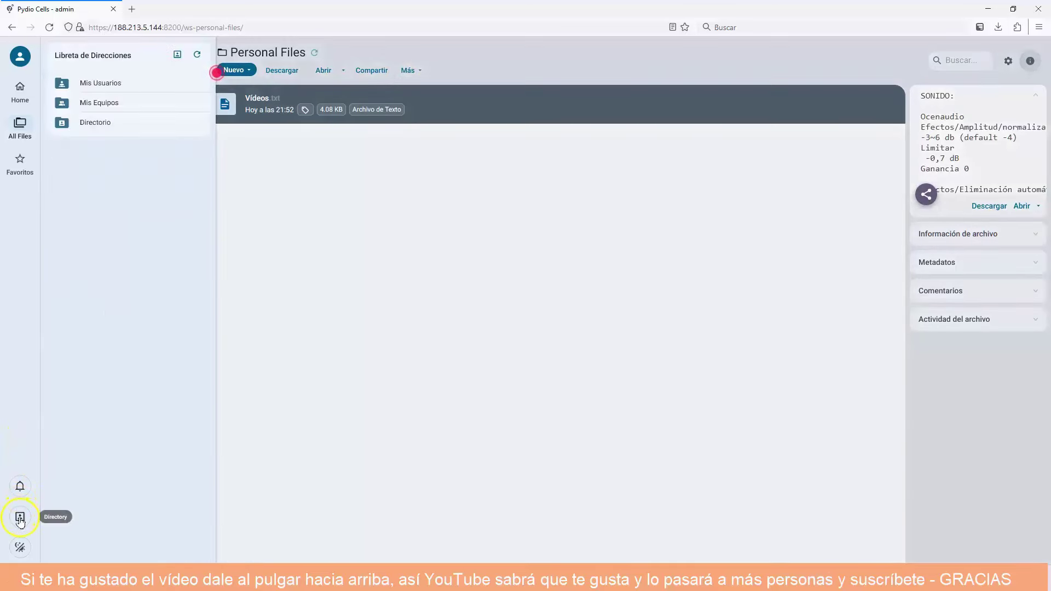
click(104, 83)
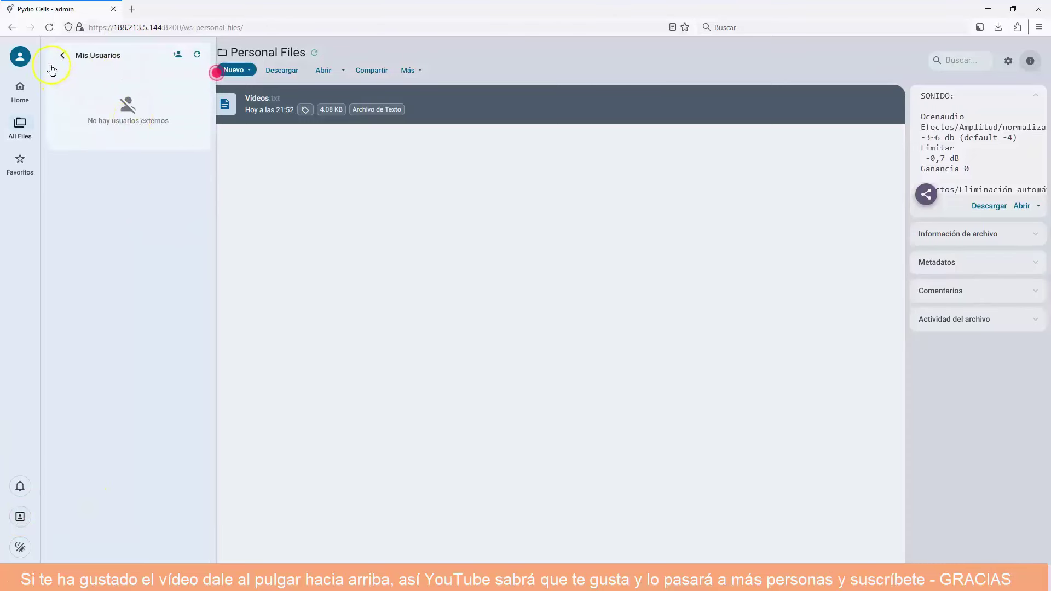
click(178, 56)
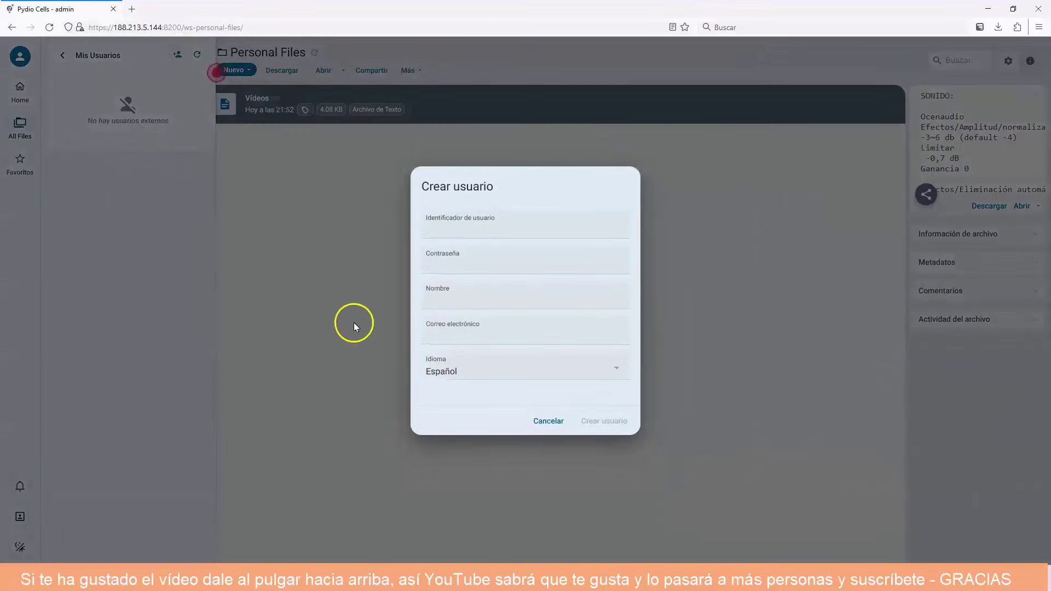
click(549, 422)
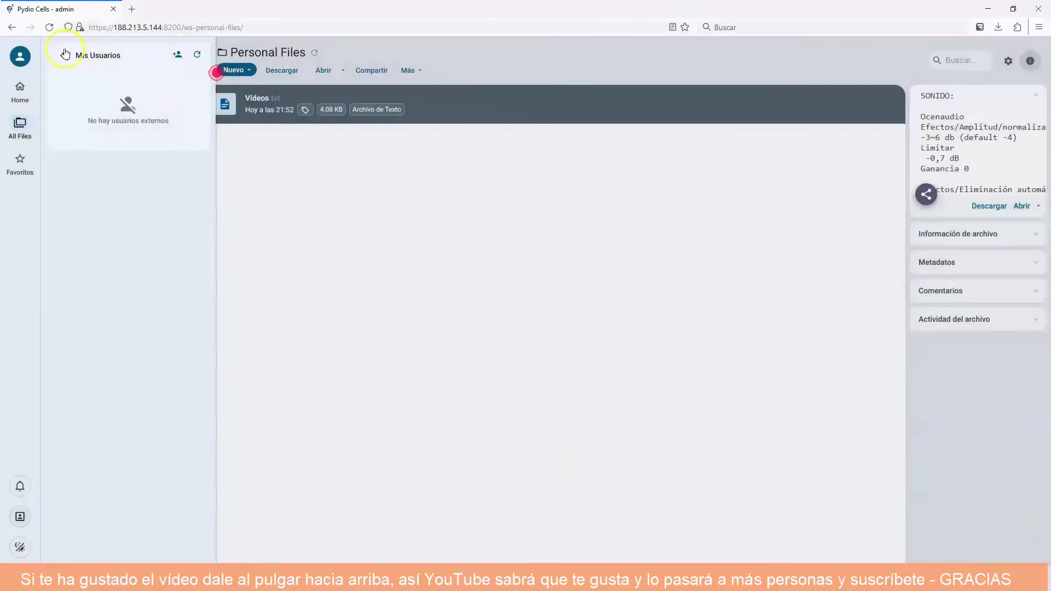
click(64, 54)
Browse Mis Equipos, cancel creating a team, and open the Directorio of users
click(106, 101)
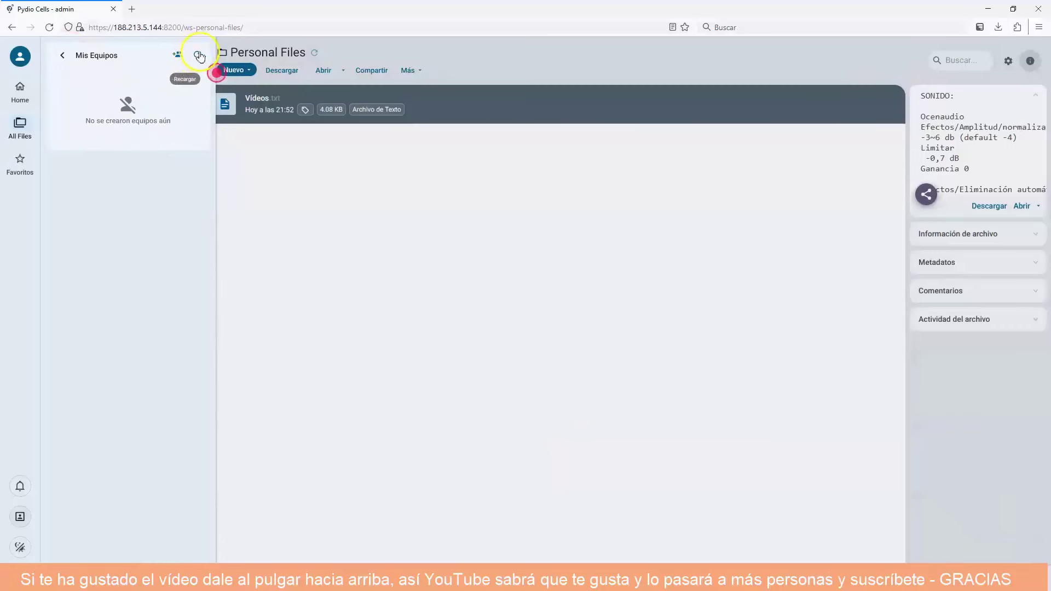
click(176, 54)
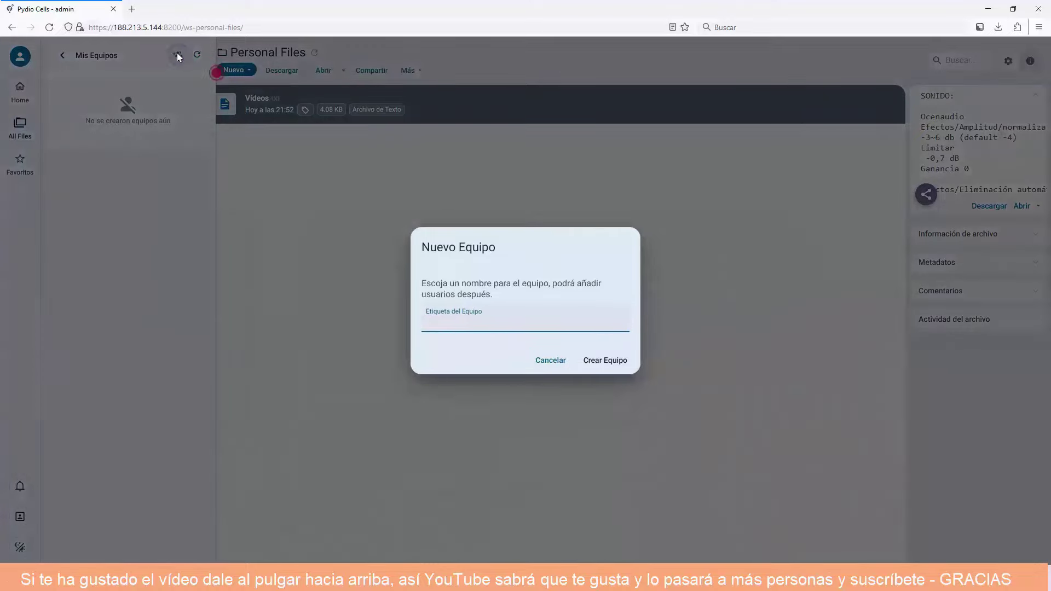
click(549, 360)
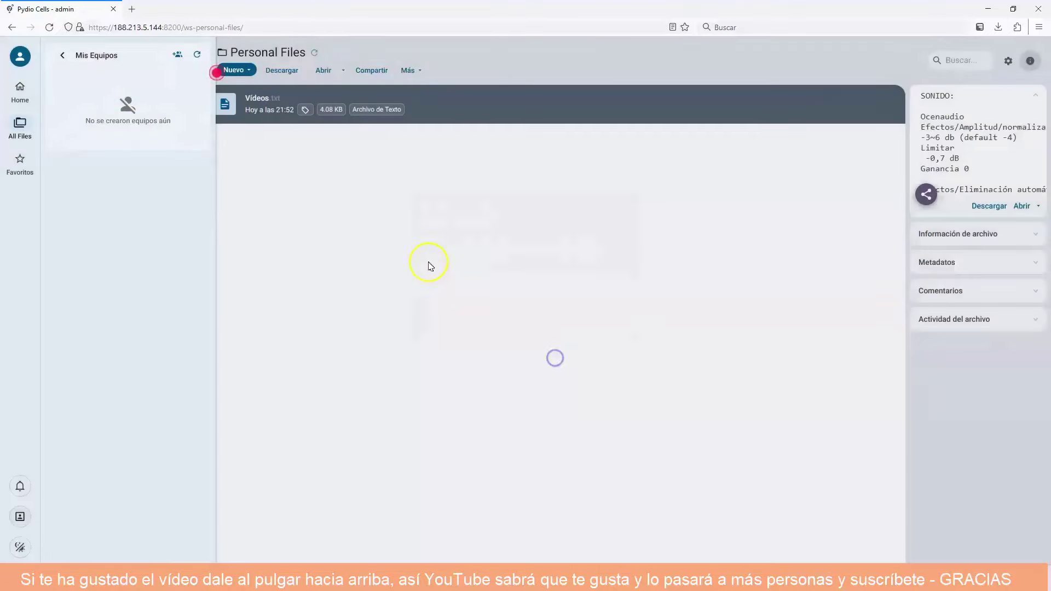
click(58, 56)
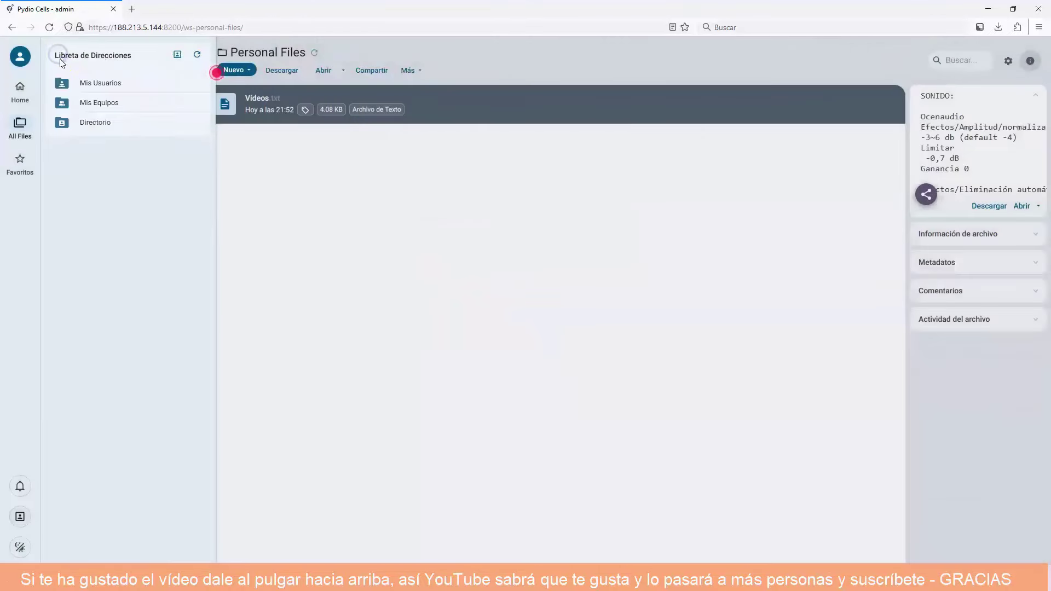
click(96, 122)
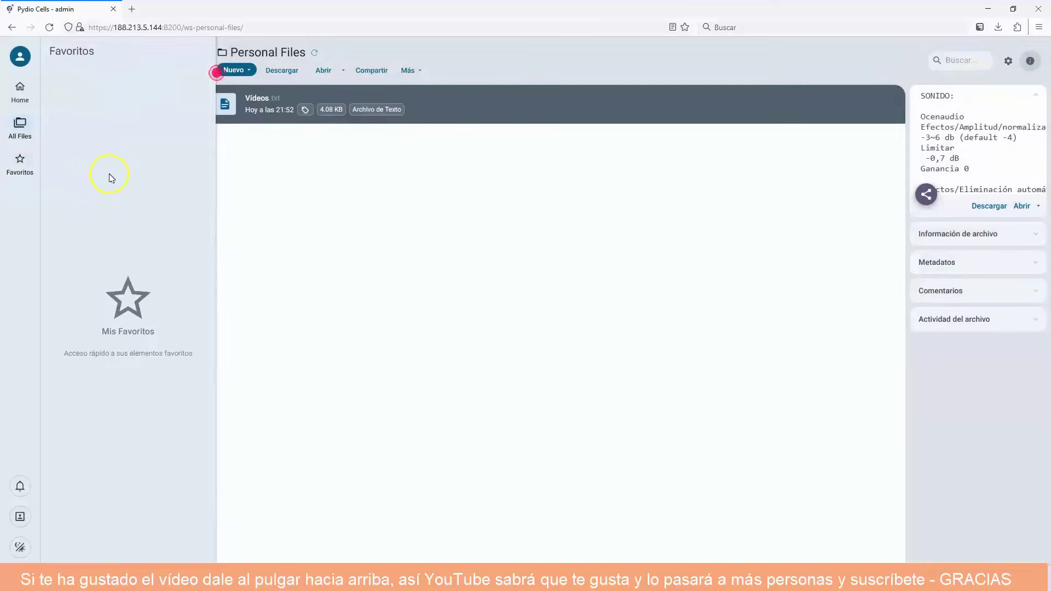
Return to the file list, check the gear view options, and close the info panel
click(1008, 62)
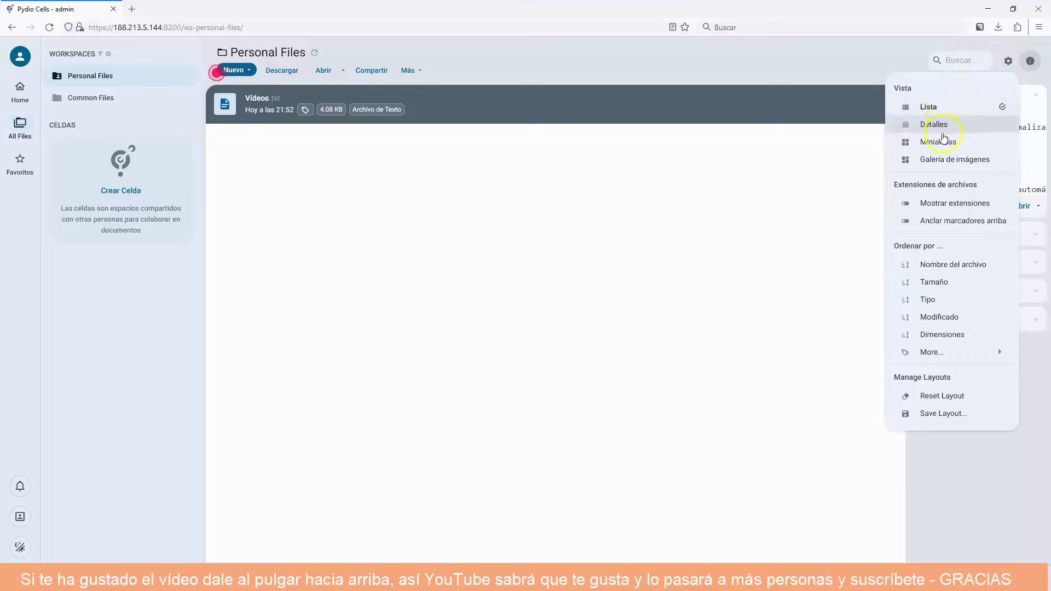
click(953, 204)
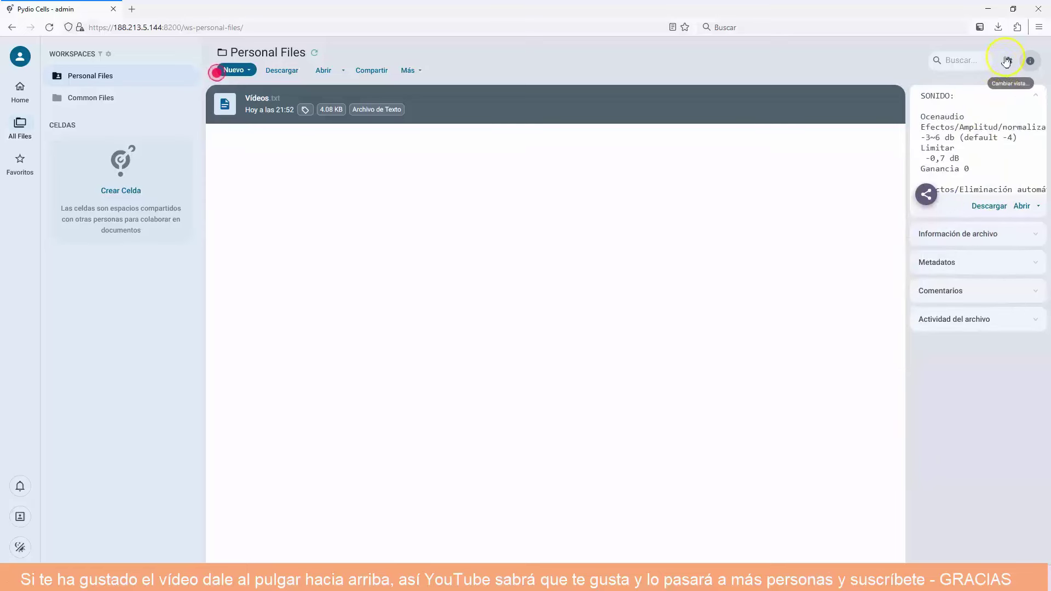
click(1006, 62)
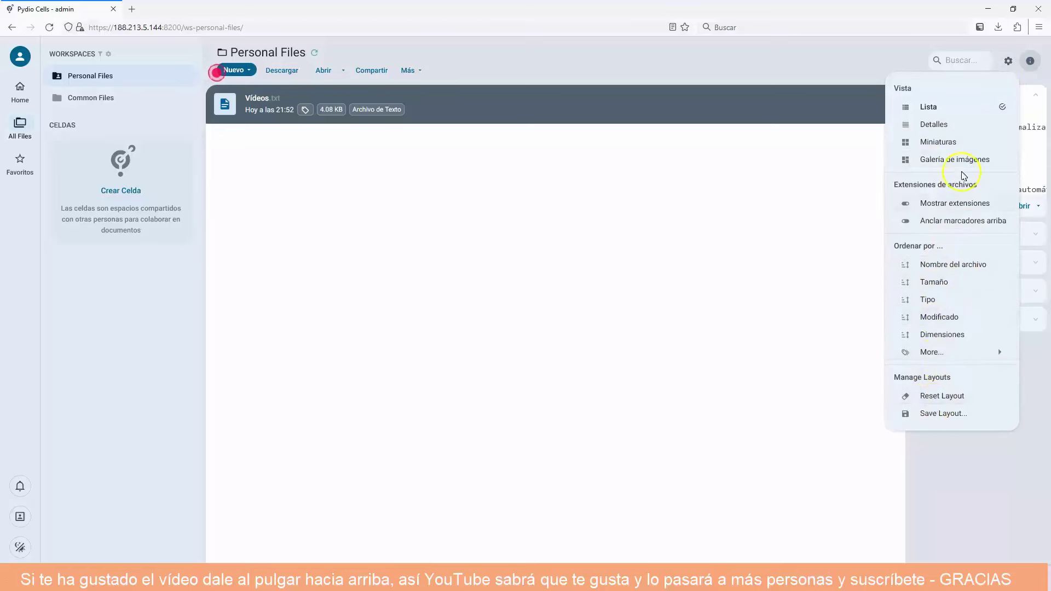
click(1005, 61)
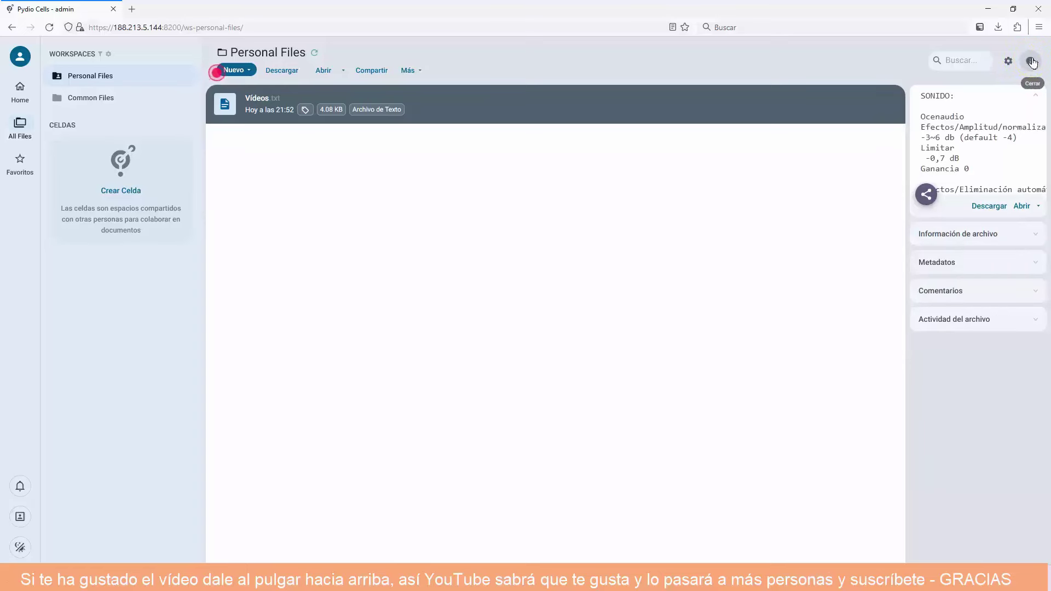
click(1030, 61)
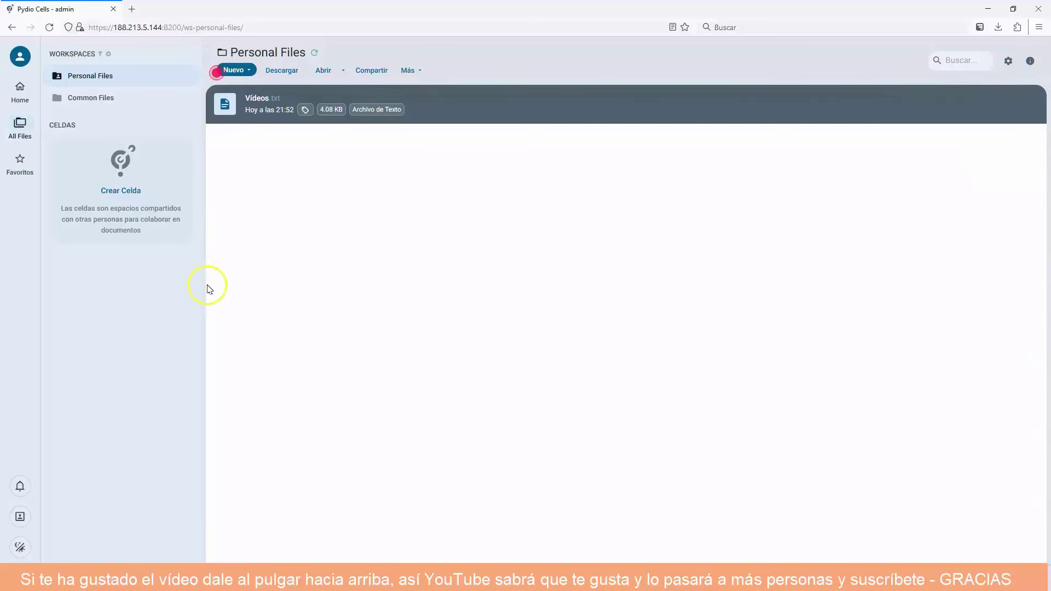
Log the admin user out with Desconectar from the avatar menu
click(20, 57)
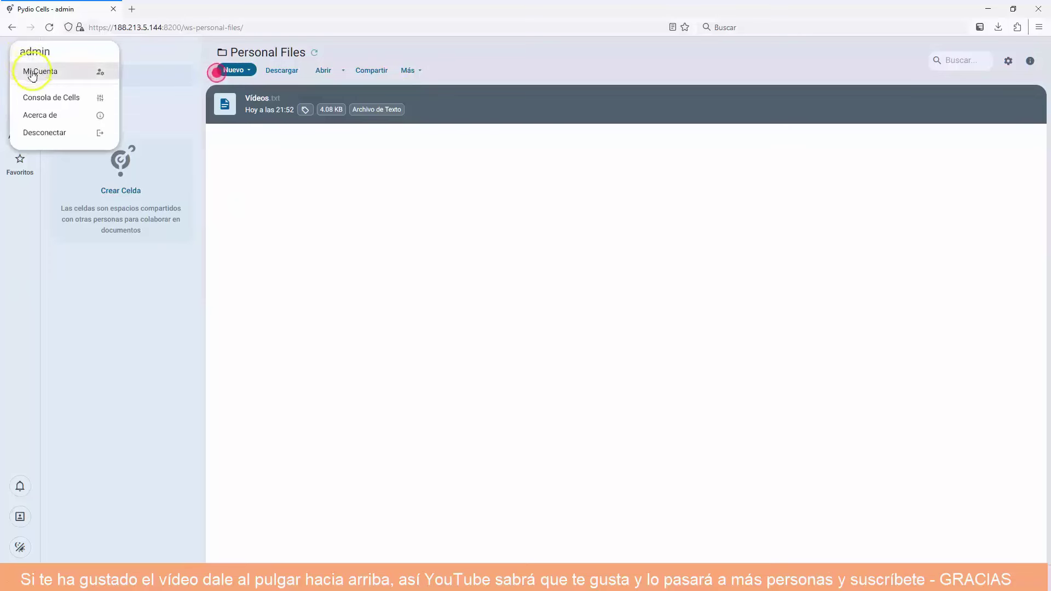
click(61, 133)
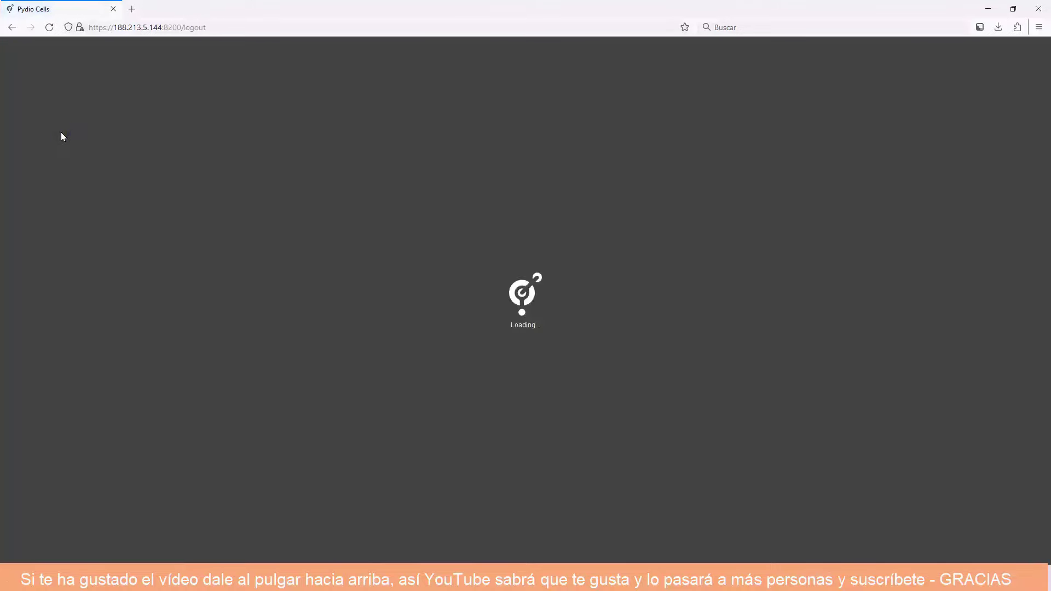